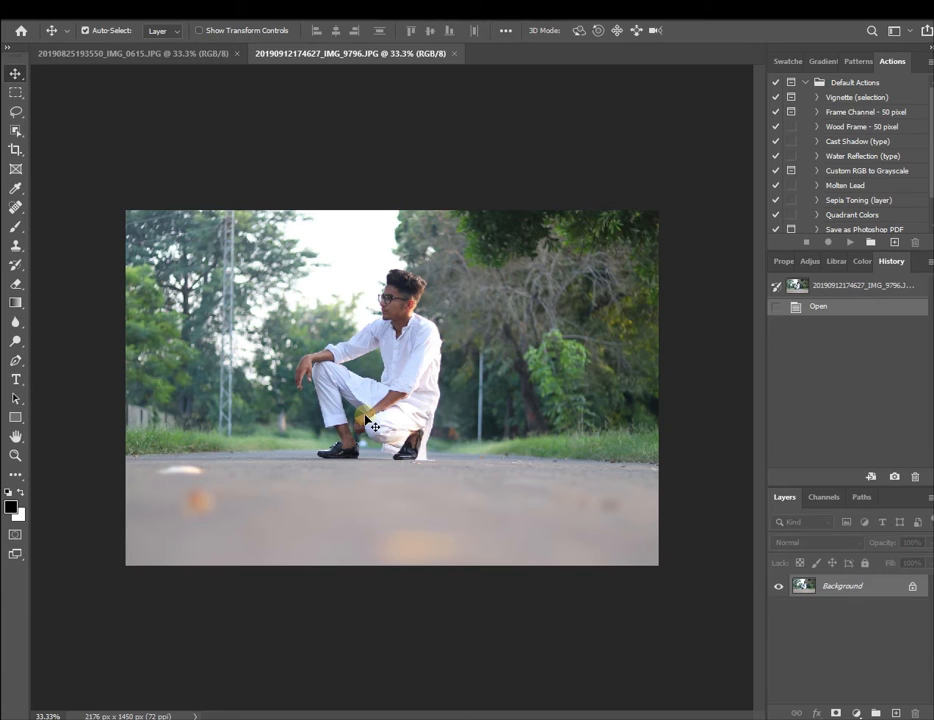
Duplicate the Background layer
{"action": "key", "text": "ctrl+j"}
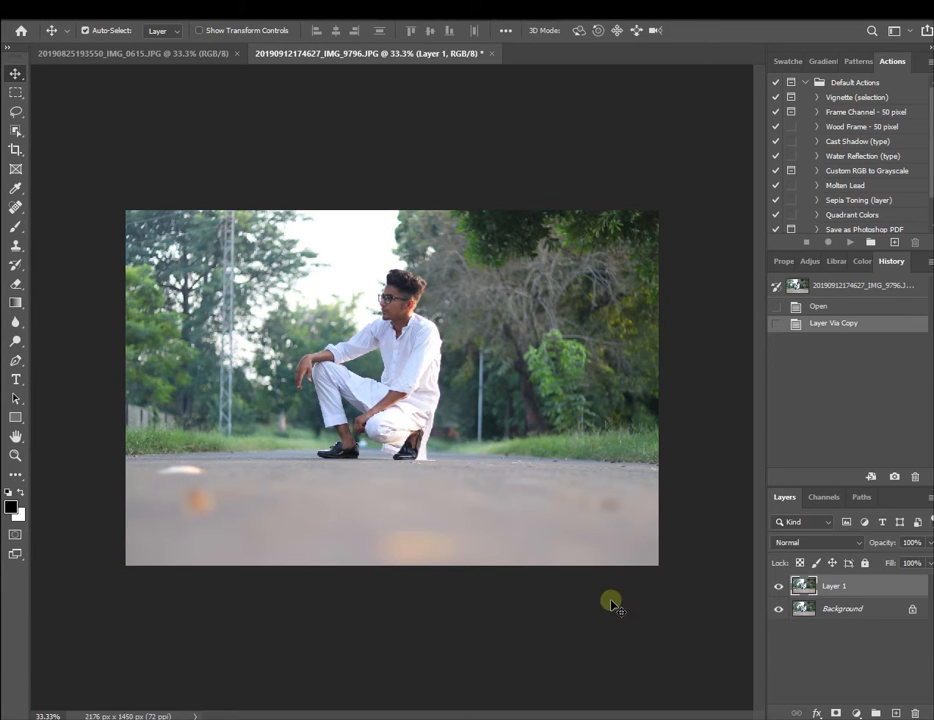
{"action": "left_click", "coordinate": [125, 18]}
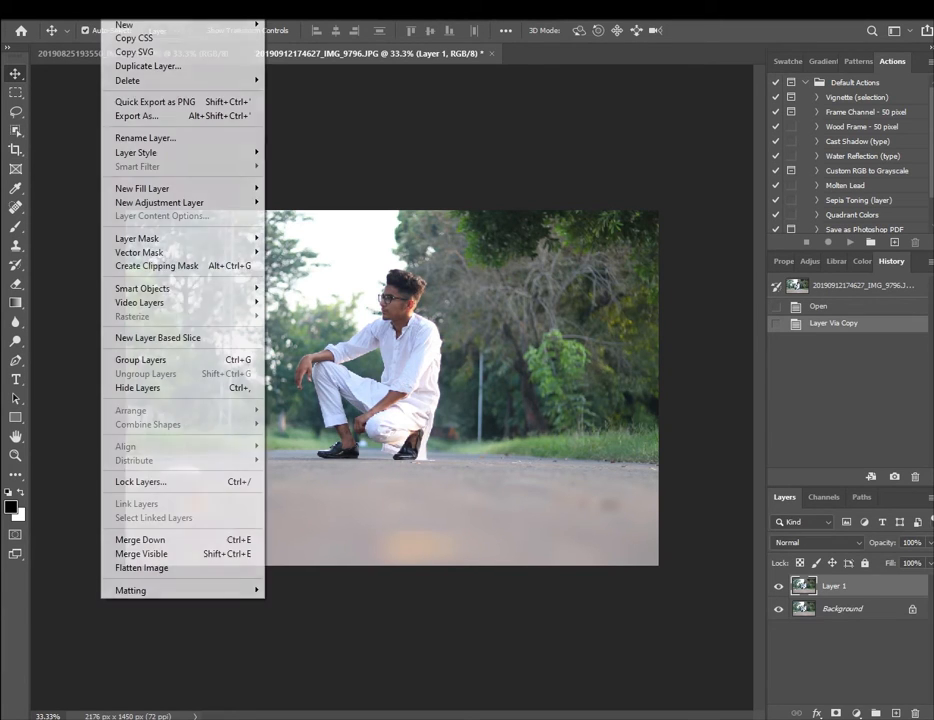
{"action": "mouse_move", "coordinate": [117, 27]}
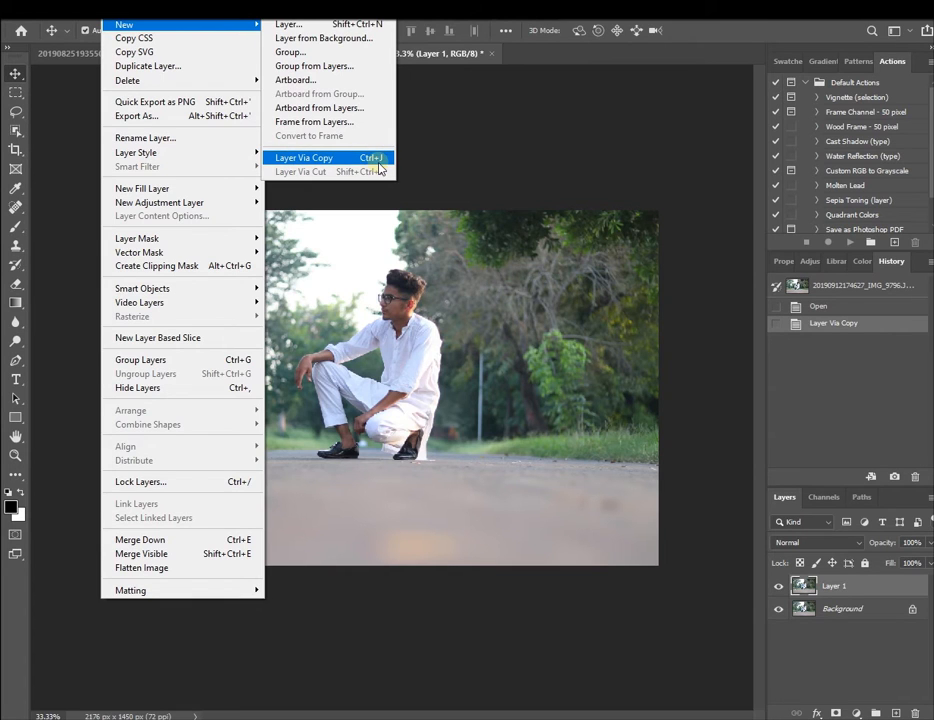
{"action": "left_click", "coordinate": [336, 162]}
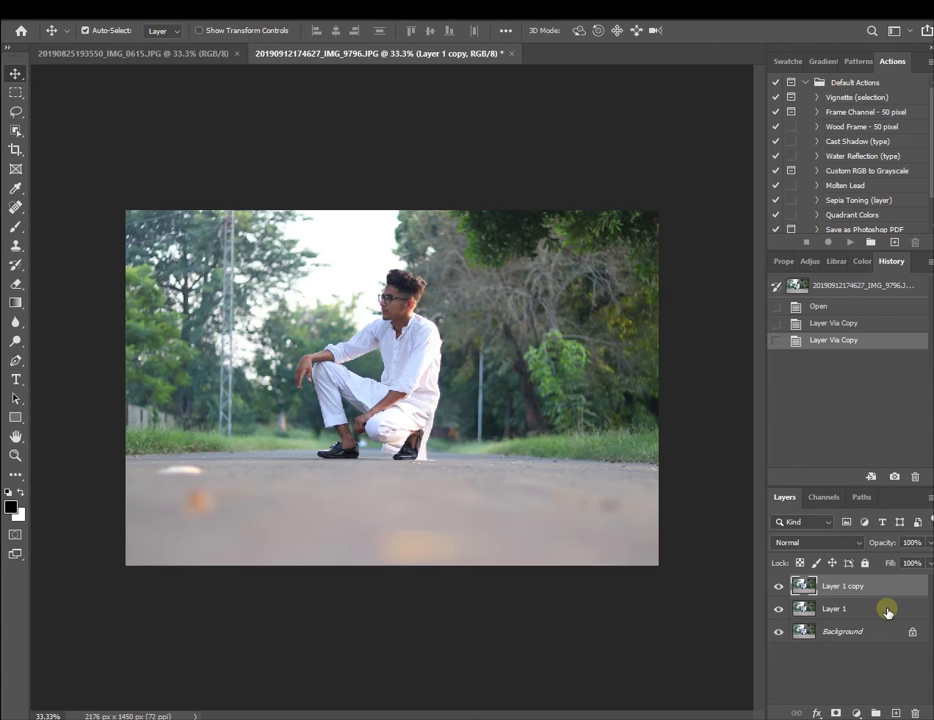
{"action": "key", "text": "Delete"}
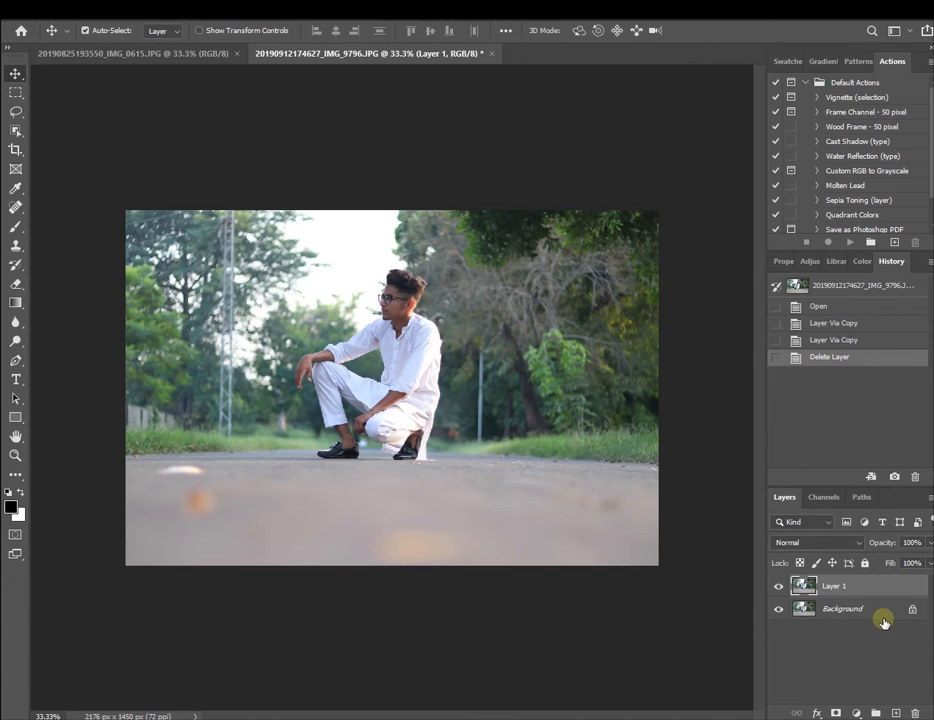
Add a Selective Color adjustment layer above the duplicated photo and float its properties beside the image
{"action": "left_click", "coordinate": [849, 680]}
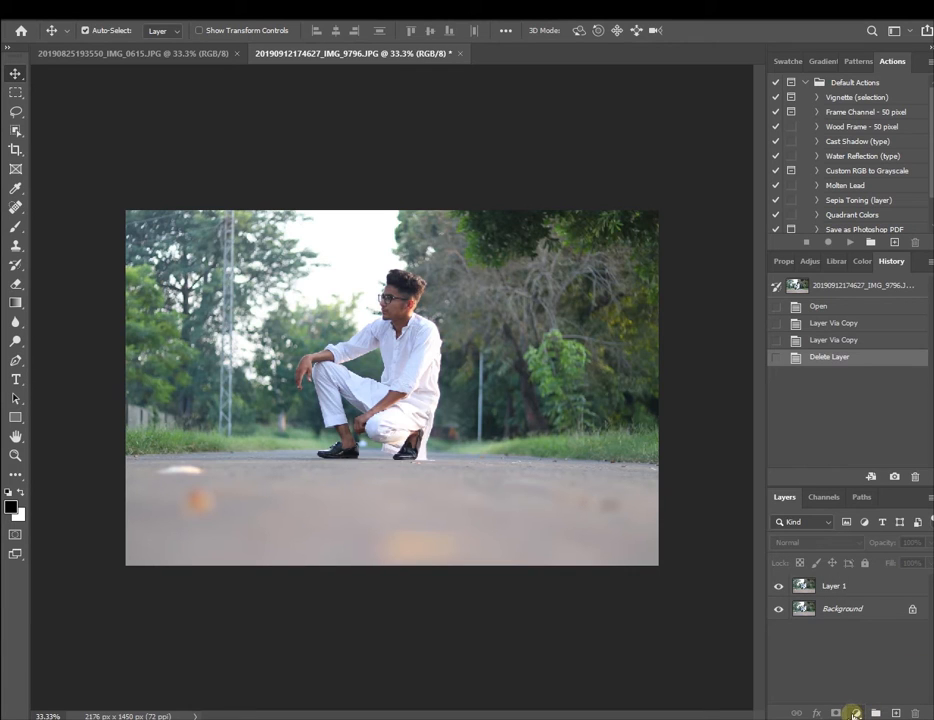
{"action": "left_click", "coordinate": [856, 713]}
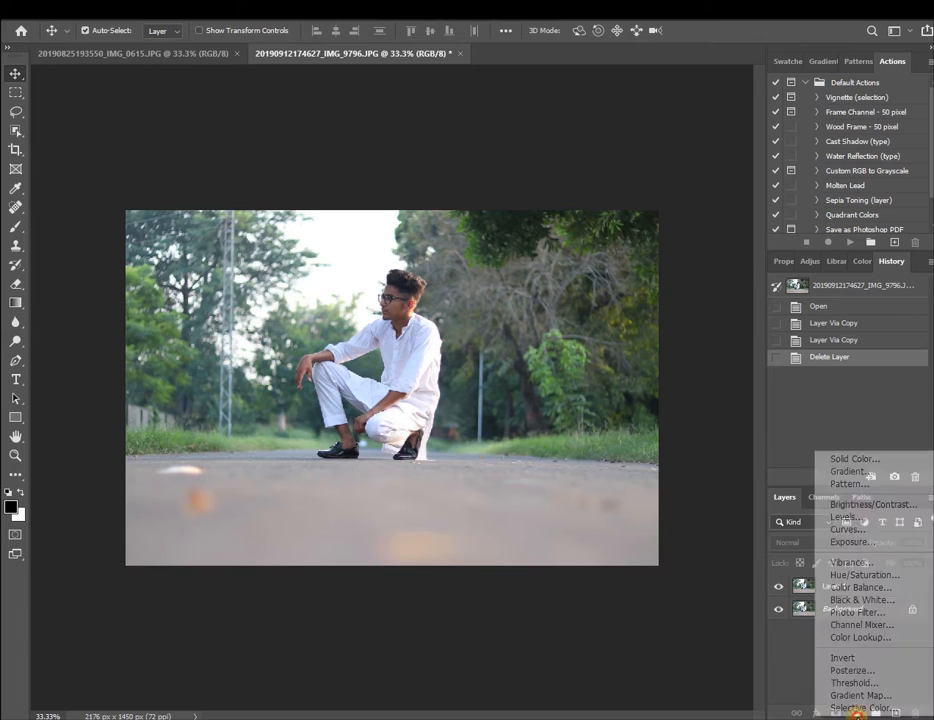
{"action": "left_click", "coordinate": [853, 707]}
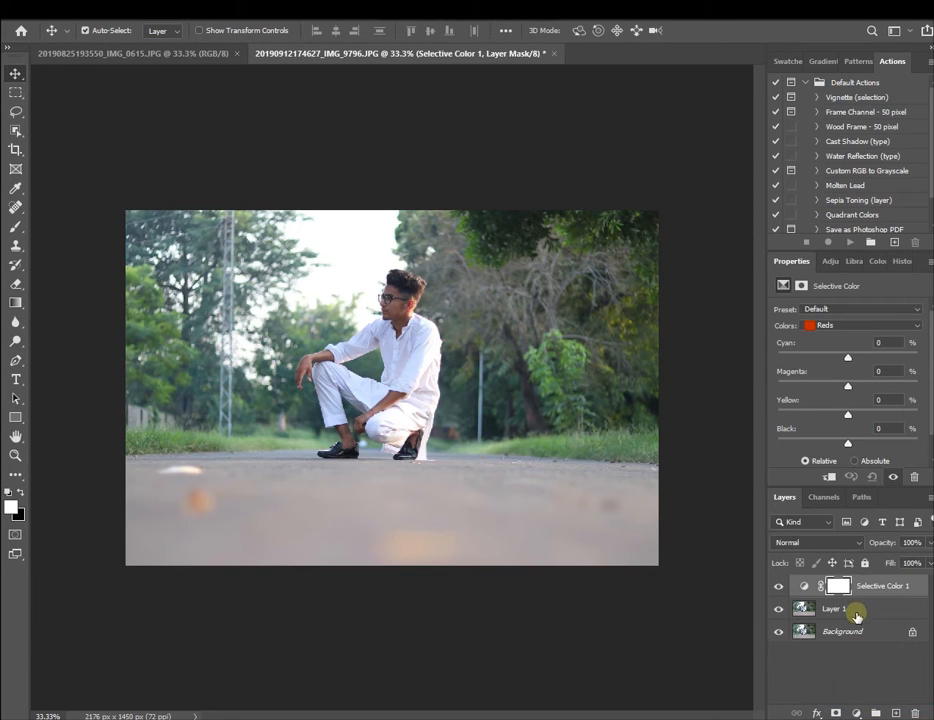
{"action": "left_click", "coordinate": [829, 329]}
{"action": "left_click", "coordinate": [825, 329]}
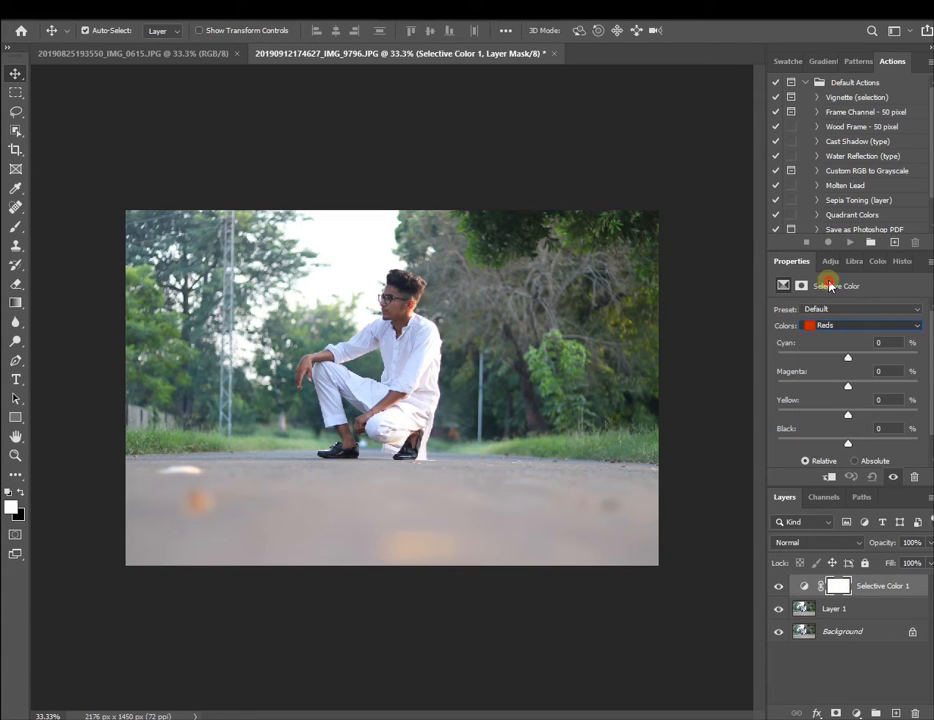
{"action": "left_click_drag", "start_coordinate": [775, 262], "coordinate": [744, 110]}
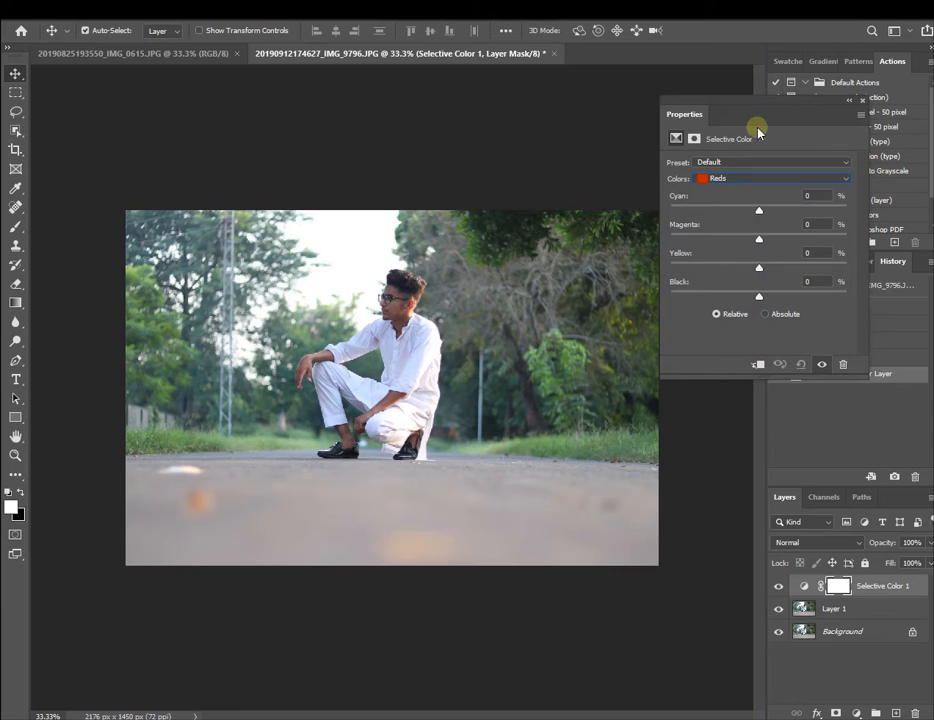
For the Greens in Selective Color, set Cyan to -87%, Magenta to +13%, Yellow to +65% and Black to +48%
{"action": "left_click", "coordinate": [727, 182]}
{"action": "left_click", "coordinate": [733, 214]}
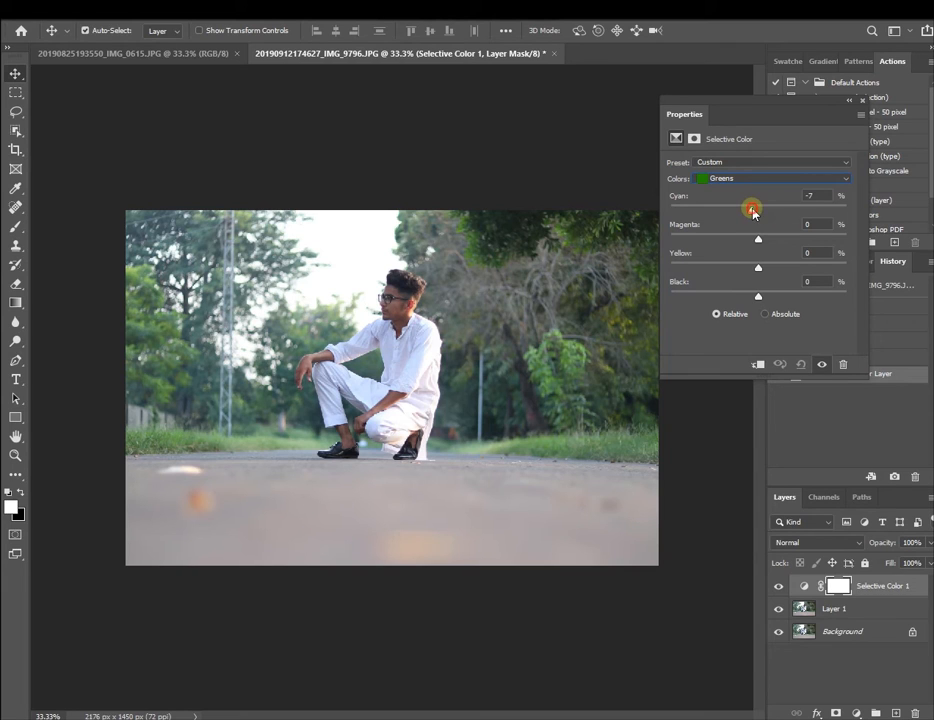
{"action": "left_click_drag", "start_coordinate": [753, 212], "coordinate": [683, 223]}
{"action": "left_click_drag", "start_coordinate": [762, 243], "coordinate": [605, 270]}
{"action": "mouse_move", "coordinate": [776, 265]}
{"action": "left_mouse_down"}
{"action": "mouse_move", "coordinate": [792, 254]}
{"action": "mouse_move", "coordinate": [758, 268]}
{"action": "left_mouse_up"}
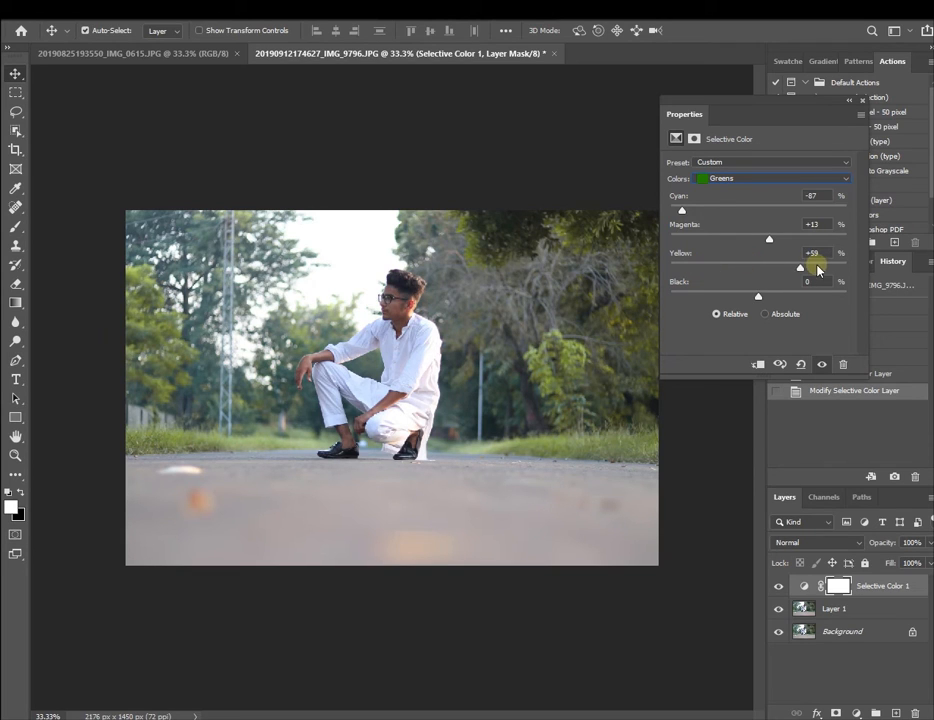
{"action": "left_click_drag", "start_coordinate": [828, 268], "coordinate": [813, 268]}
{"action": "left_click_drag", "start_coordinate": [709, 296], "coordinate": [824, 296]}
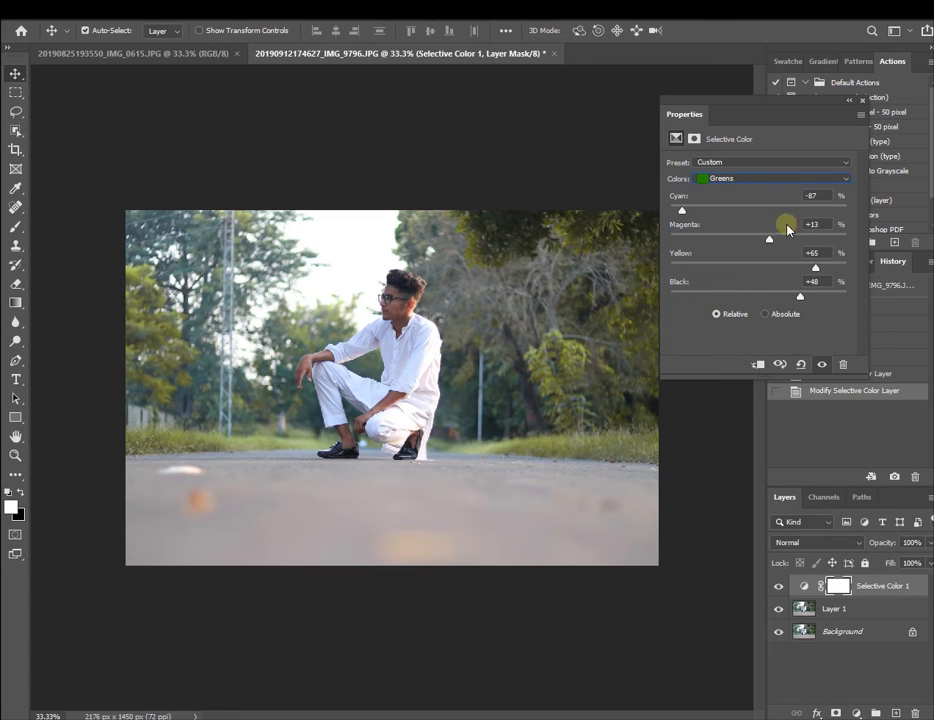
For the Yellows, set Cyan to -87% and Magenta to +76%, then lower Yellow and slightly raise Black
{"action": "left_click", "coordinate": [760, 177]}
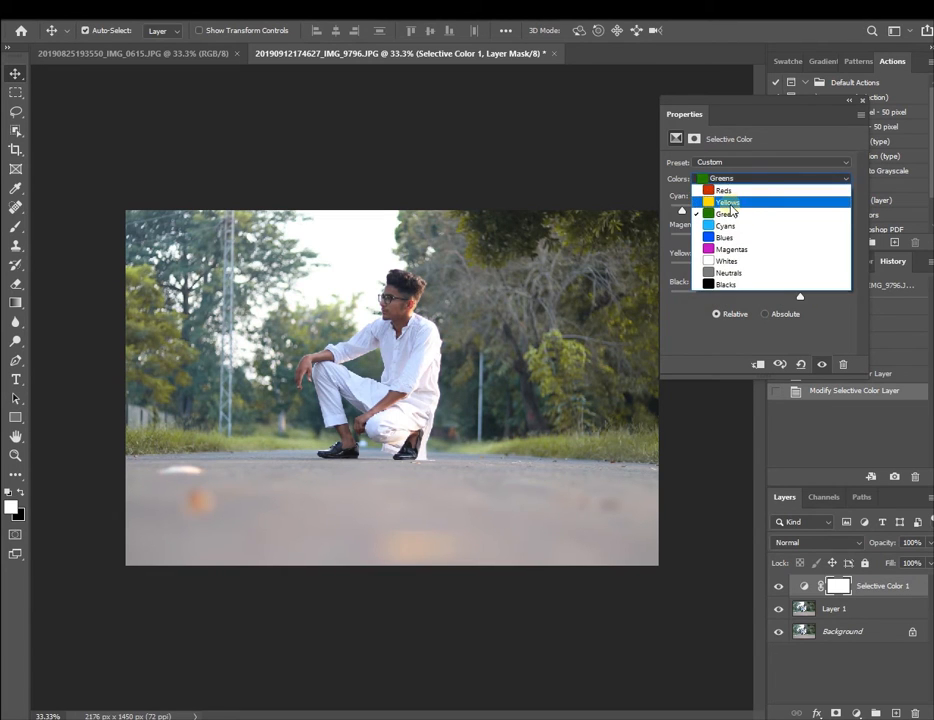
{"action": "left_click", "coordinate": [731, 203]}
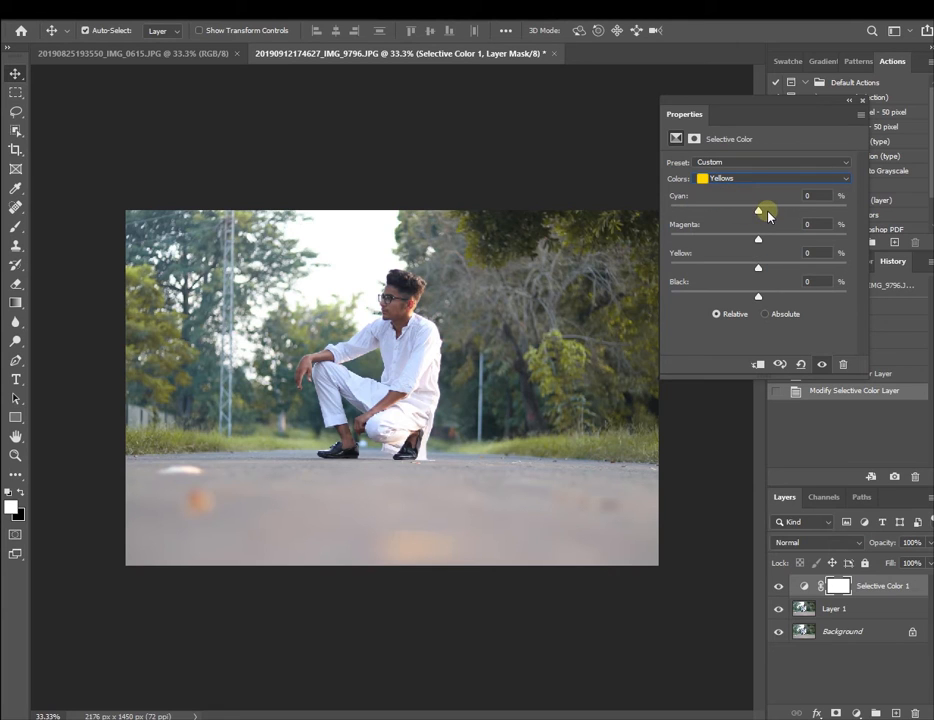
{"action": "left_click_drag", "start_coordinate": [763, 213], "coordinate": [685, 238]}
{"action": "left_click_drag", "start_coordinate": [812, 235], "coordinate": [824, 236]}
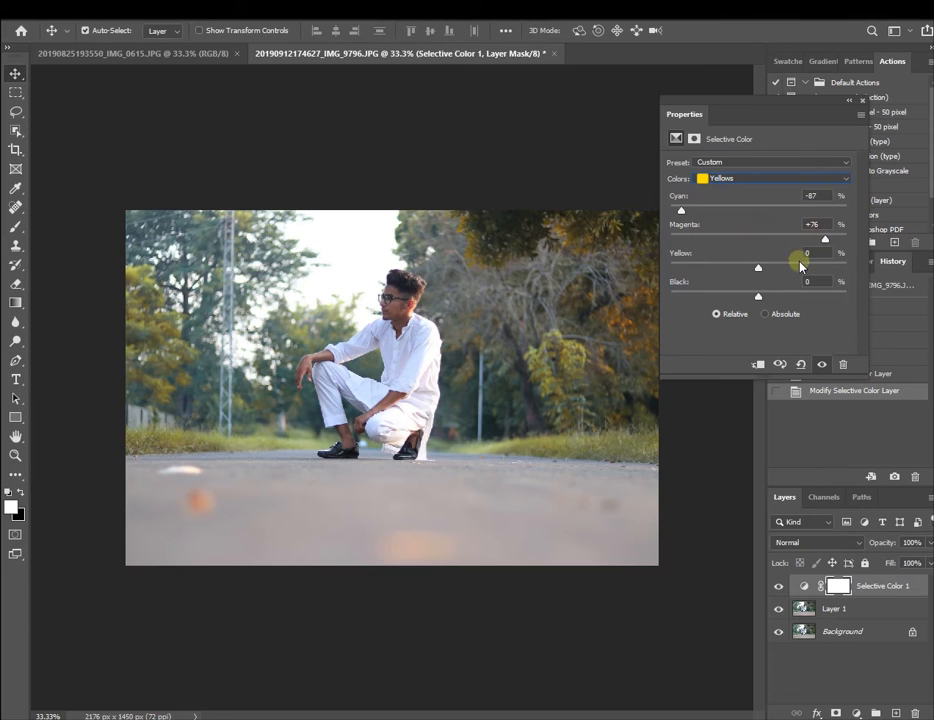
{"action": "left_click_drag", "start_coordinate": [720, 270], "coordinate": [704, 267]}
{"action": "left_click_drag", "start_coordinate": [749, 297], "coordinate": [784, 294]}
For the Cyans in Selective Color, reduce Cyan and raise Black slightly
{"action": "left_click", "coordinate": [729, 180]}
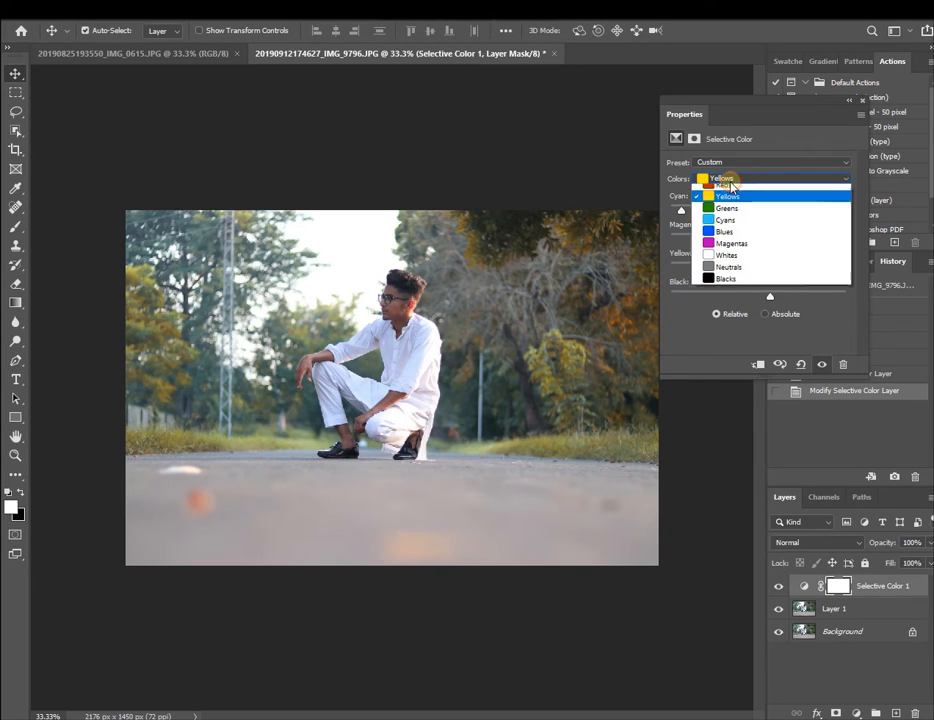
{"action": "left_click", "coordinate": [725, 226]}
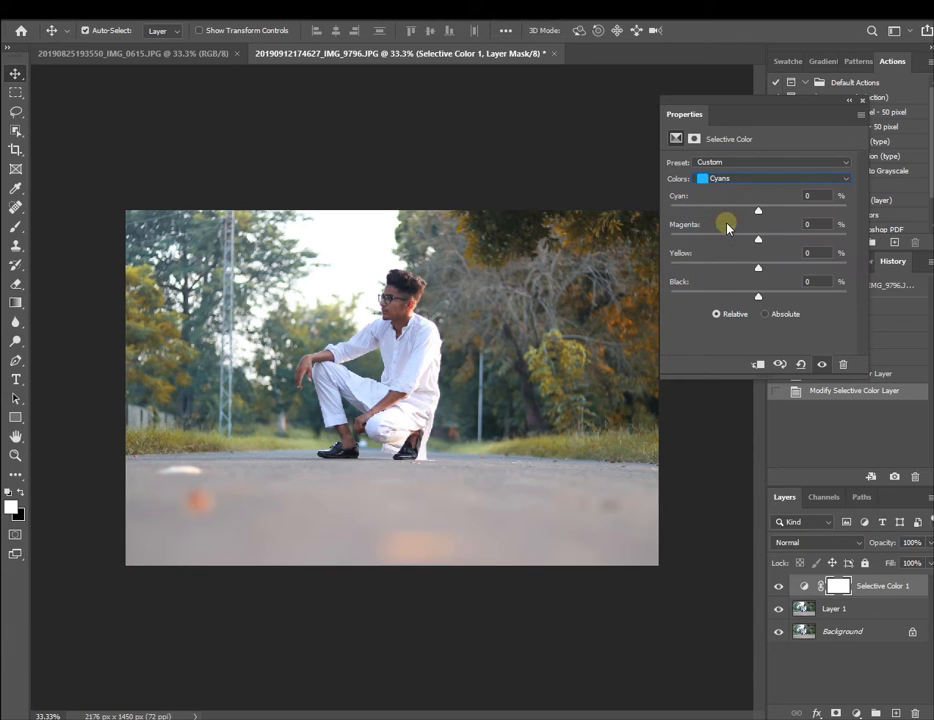
{"action": "left_click_drag", "start_coordinate": [757, 210], "coordinate": [701, 211]}
{"action": "left_click_drag", "start_coordinate": [716, 297], "coordinate": [757, 265]}
For the Blues in Selective Color, raise Cyan, set Yellow to -71% and set Black to +23%
{"action": "left_click", "coordinate": [744, 178]}
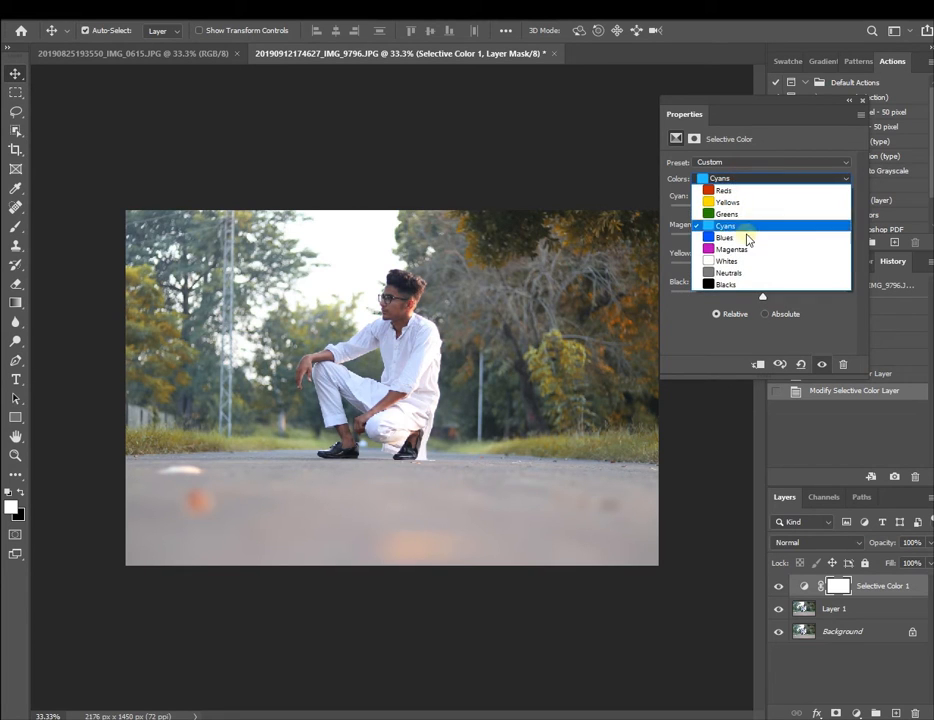
{"action": "left_click", "coordinate": [740, 238]}
{"action": "left_click_drag", "start_coordinate": [750, 210], "coordinate": [837, 210]}
{"action": "left_click_drag", "start_coordinate": [758, 240], "coordinate": [698, 265]}
{"action": "left_click_drag", "start_coordinate": [744, 292], "coordinate": [778, 293]}
For the Whites in Selective Color, set Cyan to -5%, Magenta to -15%, Yellow to -44% and Black to +49%
{"action": "left_click", "coordinate": [729, 181]}
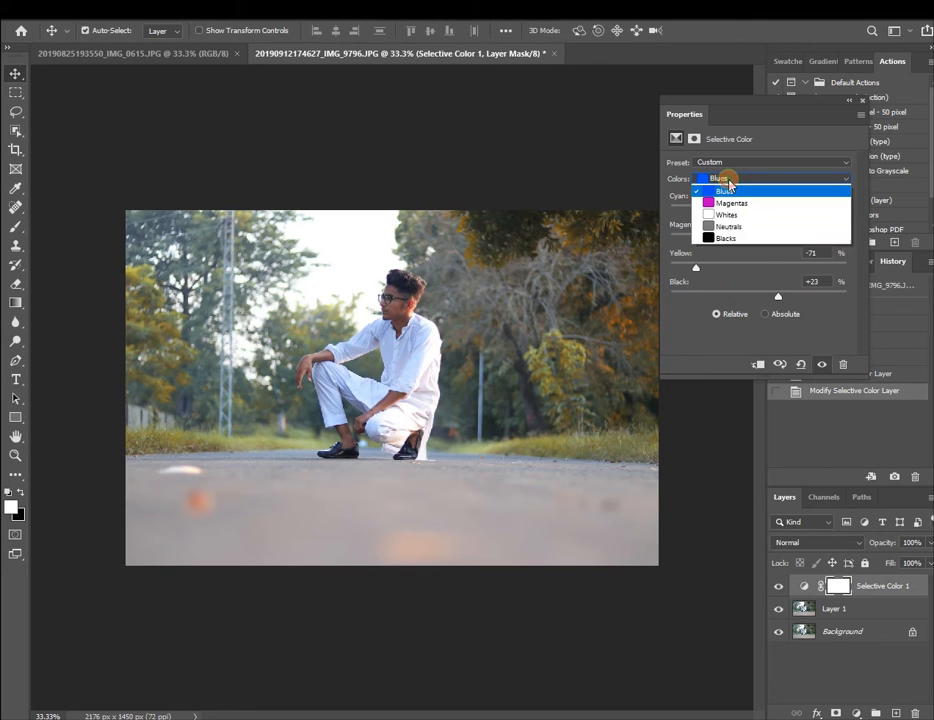
{"action": "left_click", "coordinate": [740, 259]}
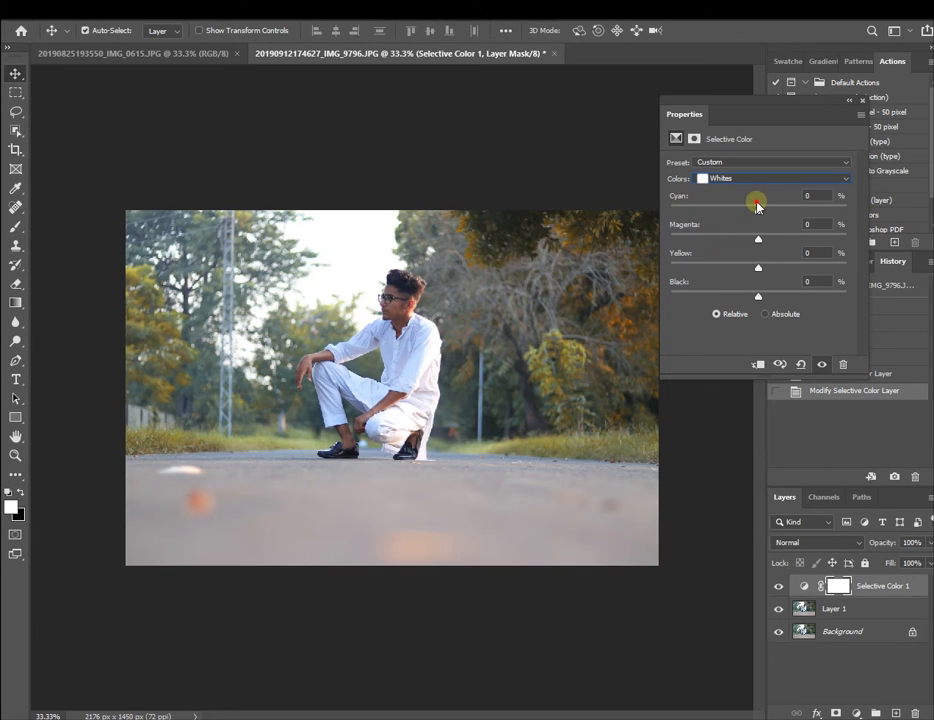
{"action": "left_click_drag", "start_coordinate": [697, 212], "coordinate": [800, 273]}
{"action": "left_click_drag", "start_coordinate": [720, 210], "coordinate": [755, 209]}
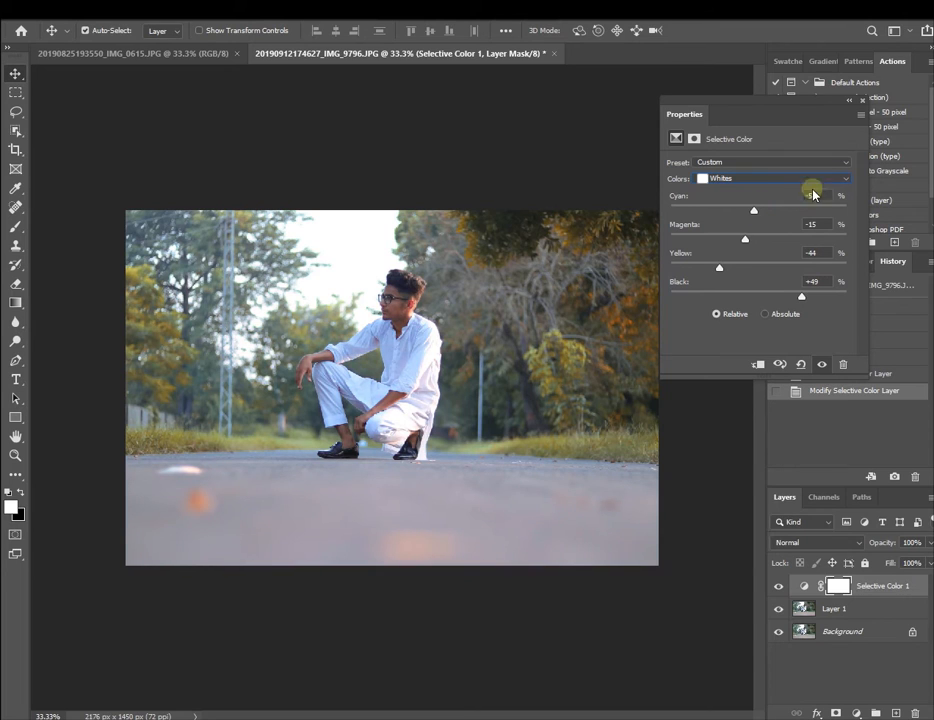
For the Blacks, set Yellow to 0% and Black to +11%, and dock the adjustment properties back with the other panels
{"action": "left_click", "coordinate": [718, 163]}
{"action": "left_click", "coordinate": [718, 163]}
{"action": "left_click", "coordinate": [719, 180]}
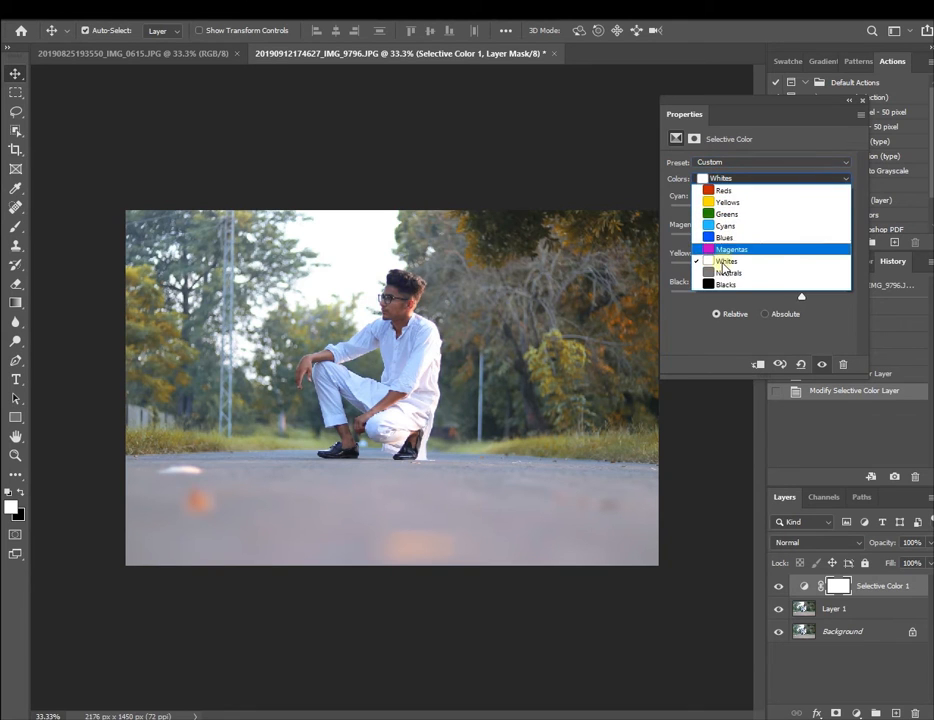
{"action": "left_click", "coordinate": [727, 285]}
{"action": "left_click_drag", "start_coordinate": [755, 296], "coordinate": [771, 271]}
{"action": "left_click", "coordinate": [818, 251]}
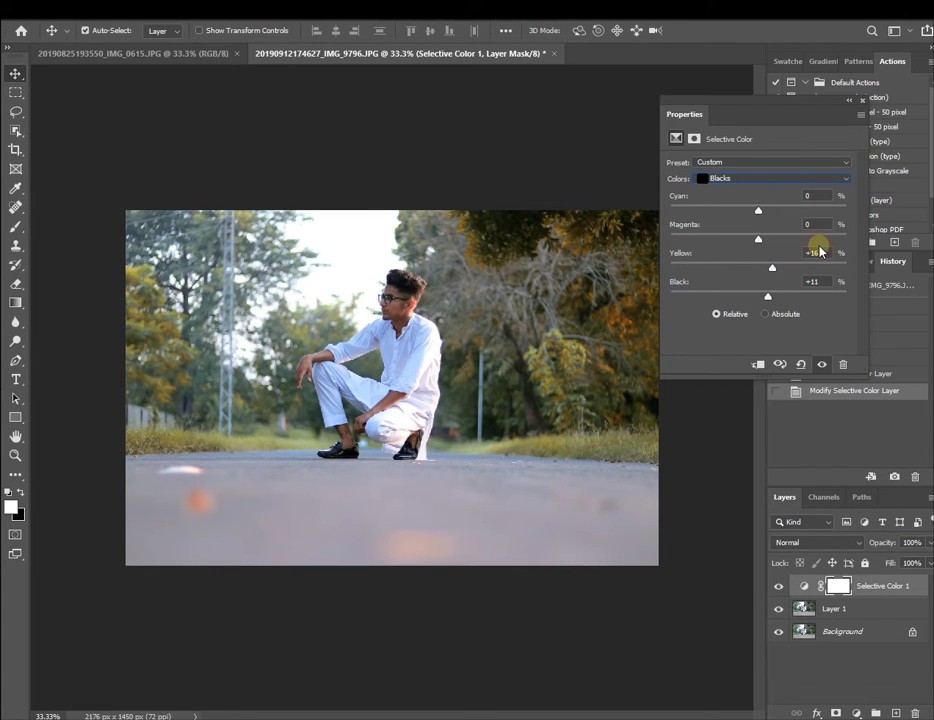
{"action": "type", "text": "0"}
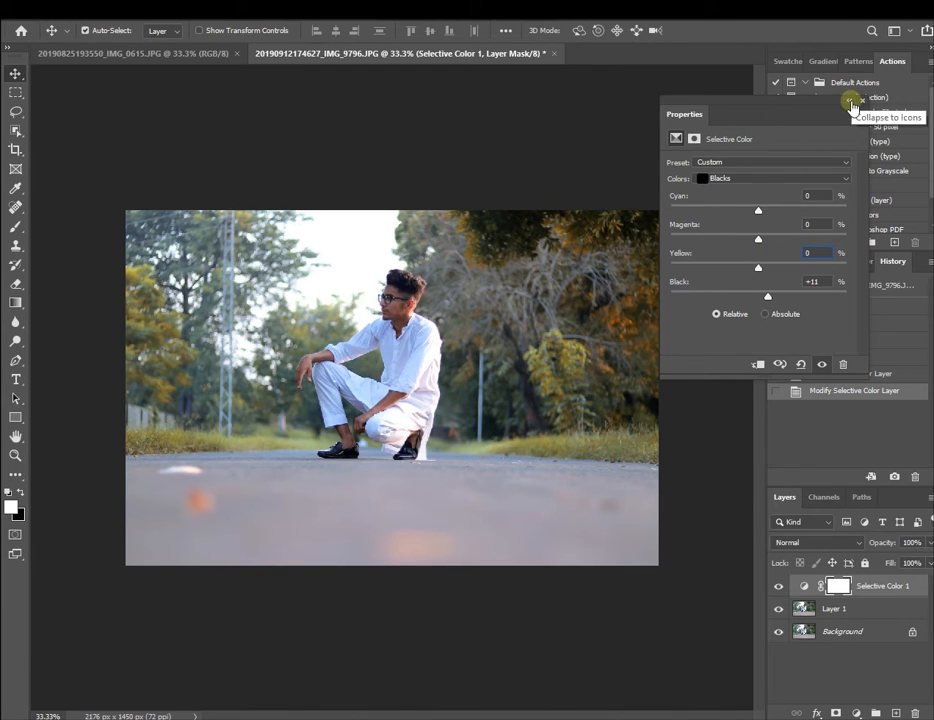
{"action": "left_click", "coordinate": [852, 105]}
{"action": "left_click_drag", "start_coordinate": [697, 105], "coordinate": [820, 398]}
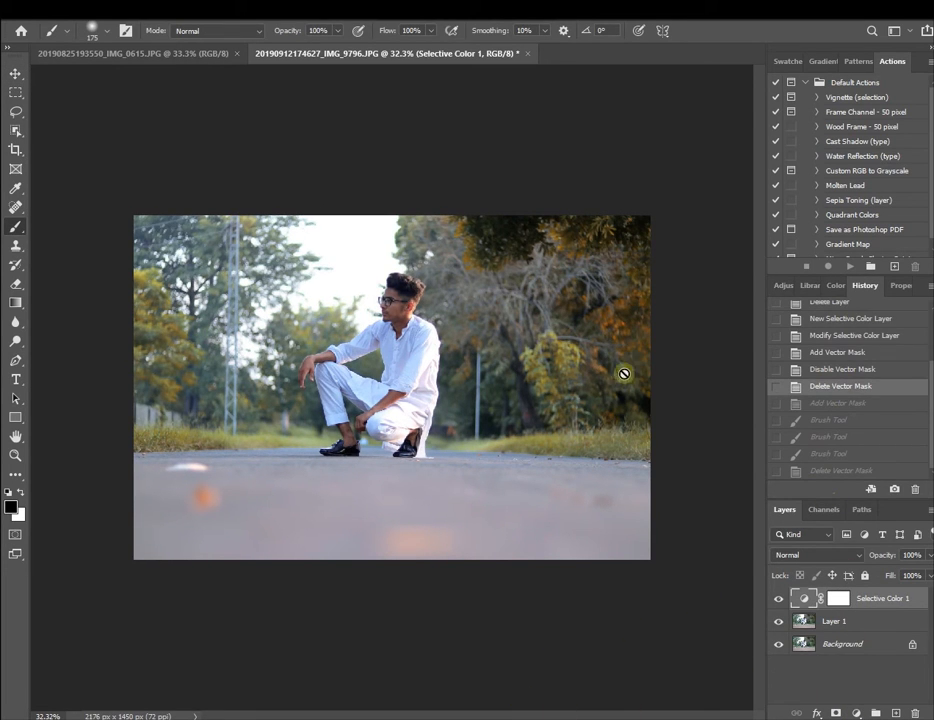
Paint black on the Selective Color layer's mask over the man's face and neck with the size 175 soft brush
{"action": "key", "text": "v"}
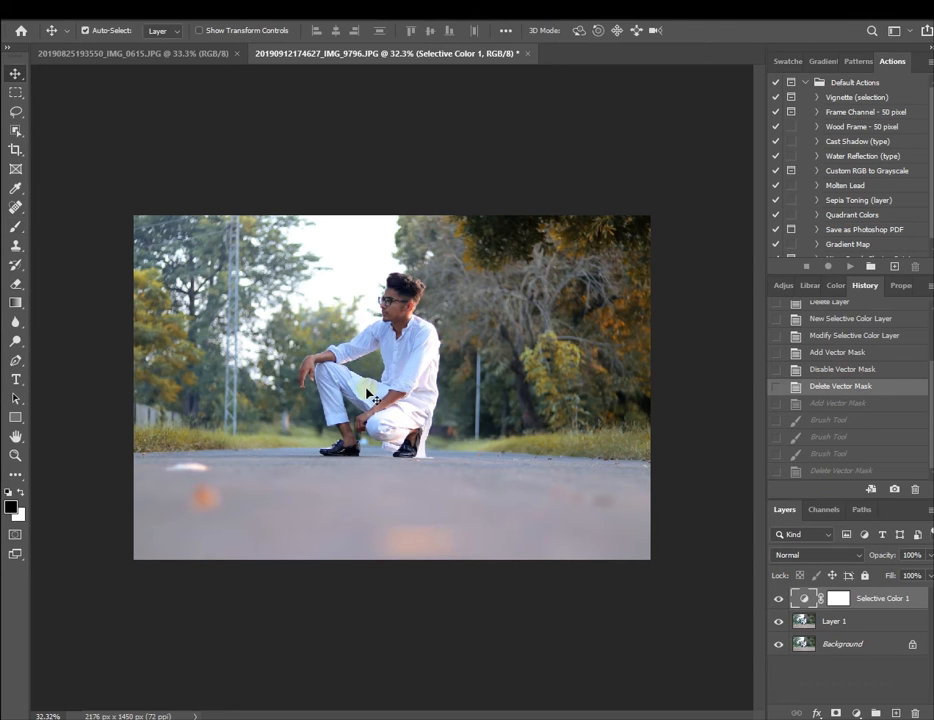
{"action": "left_click", "coordinate": [838, 597]}
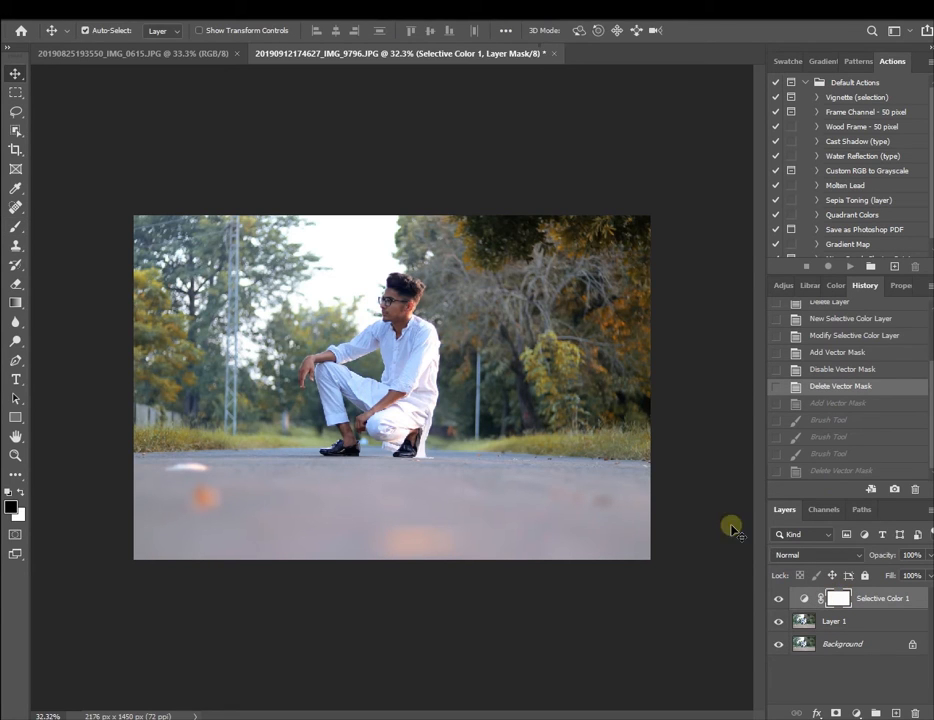
{"action": "key", "text": "b"}
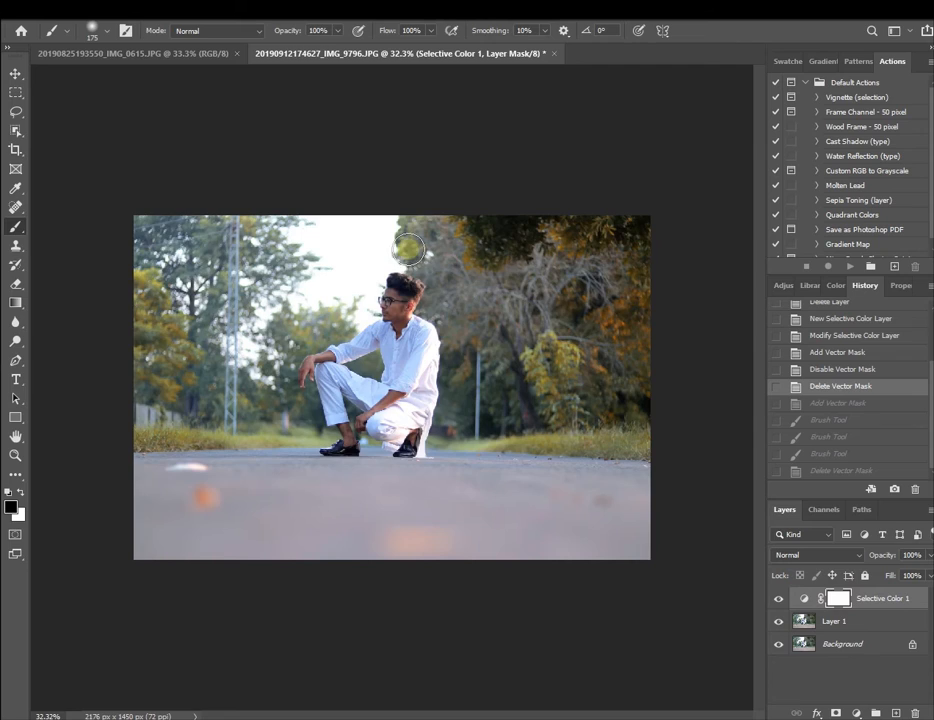
{"action": "scroll", "coordinate": [375, 287], "scroll_direction": "up", "scroll_amount": 5}
{"action": "scroll", "coordinate": [400, 287], "scroll_direction": "up", "scroll_amount": 4}
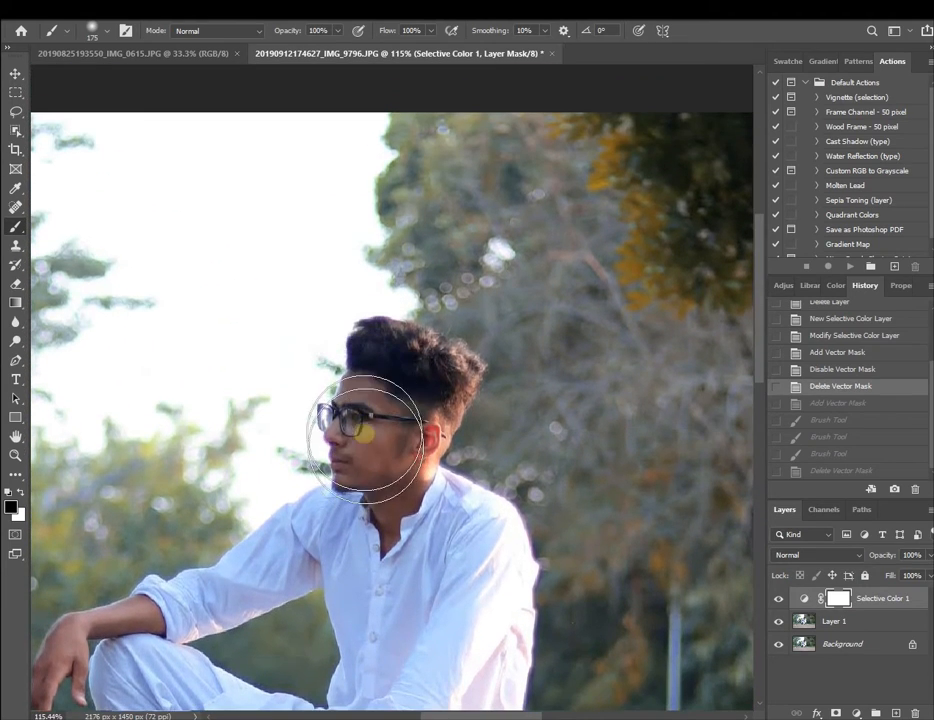
{"action": "scroll", "coordinate": [368, 400], "scroll_direction": "down", "scroll_amount": 2}
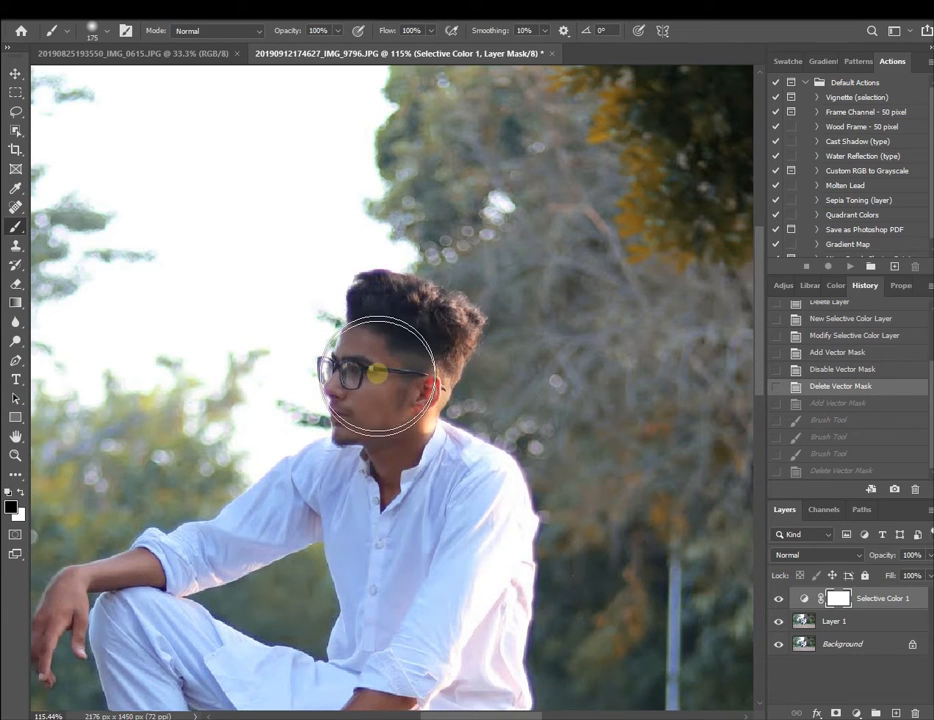
{"action": "mouse_move", "coordinate": [373, 458]}
{"action": "left_mouse_down"}
{"action": "mouse_move", "coordinate": [375, 360]}
{"action": "mouse_move", "coordinate": [396, 335]}
{"action": "left_mouse_up"}
{"action": "scroll", "coordinate": [440, 430], "scroll_direction": "down", "scroll_amount": 1}
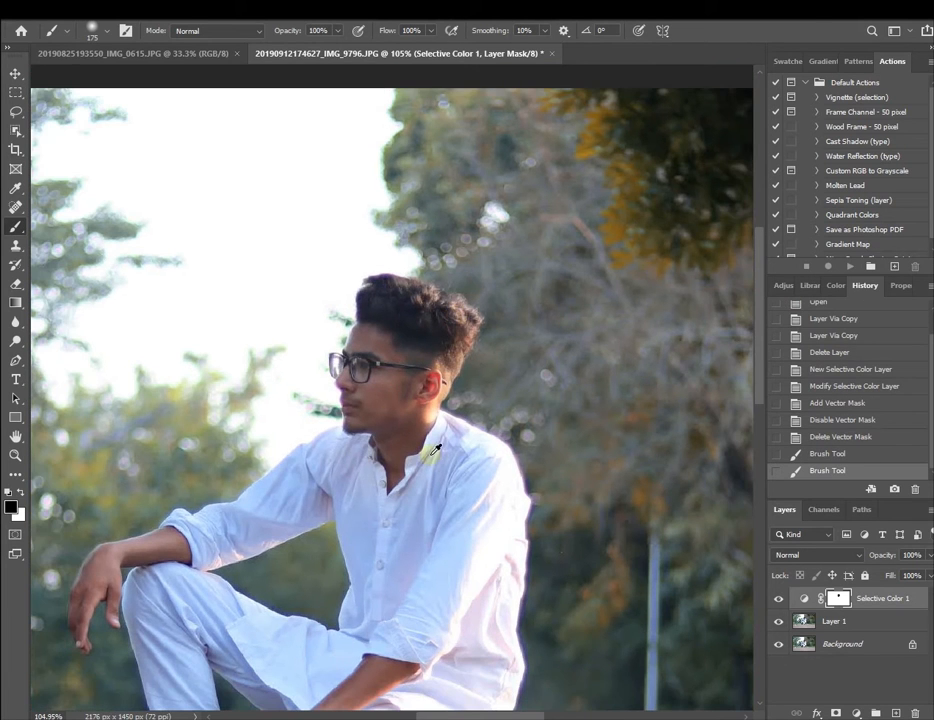
Paint black on the same mask over the man's forearms, hands and ankles to restore the original skin colour
{"action": "scroll", "coordinate": [422, 556], "scroll_direction": "down", "scroll_amount": 1}
{"action": "scroll", "coordinate": [400, 545], "scroll_direction": "down", "scroll_amount": 5}
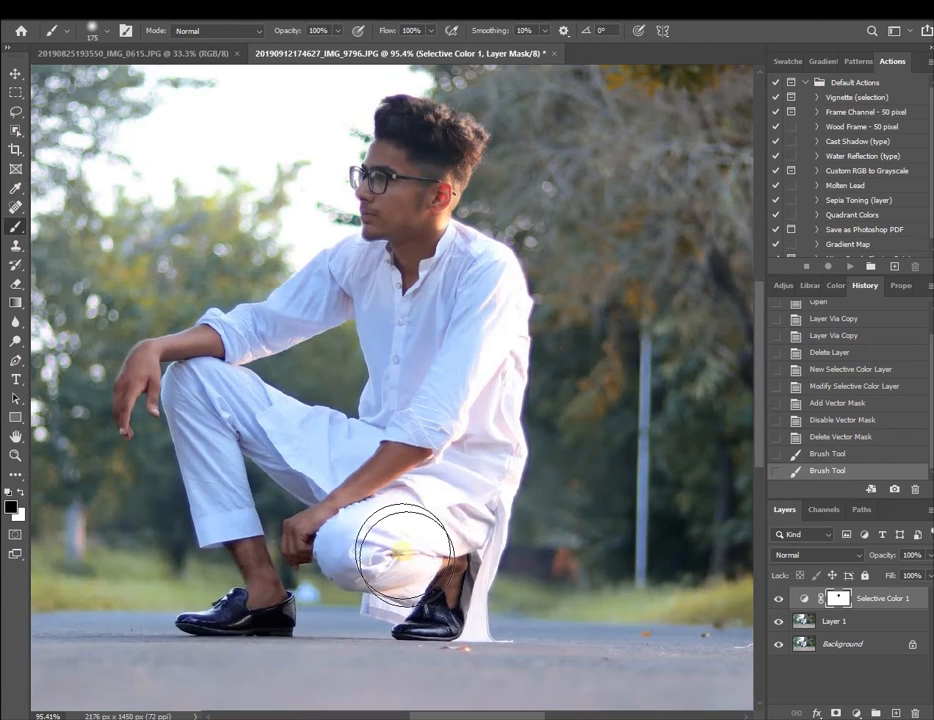
{"action": "mouse_move", "coordinate": [408, 457]}
{"action": "left_mouse_down"}
{"action": "mouse_move", "coordinate": [254, 563]}
{"action": "mouse_move", "coordinate": [257, 572]}
{"action": "left_mouse_up"}
{"action": "left_click_drag", "start_coordinate": [228, 338], "coordinate": [55, 404]}
{"action": "scroll", "coordinate": [417, 305], "scroll_direction": "down", "scroll_amount": 10}
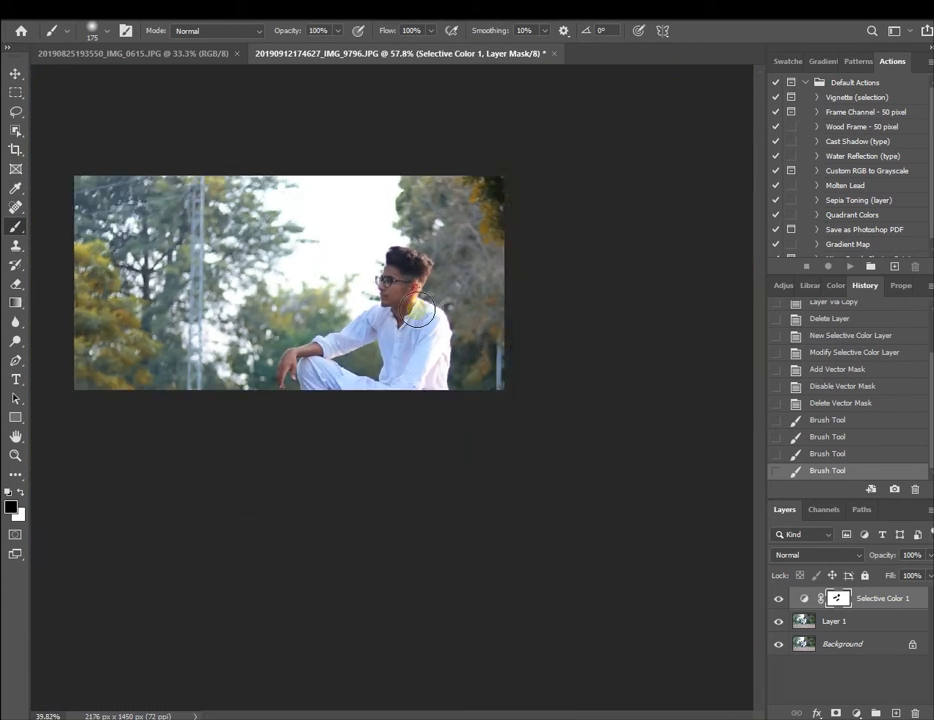
{"action": "scroll", "coordinate": [422, 303], "scroll_direction": "up", "scroll_amount": 2}
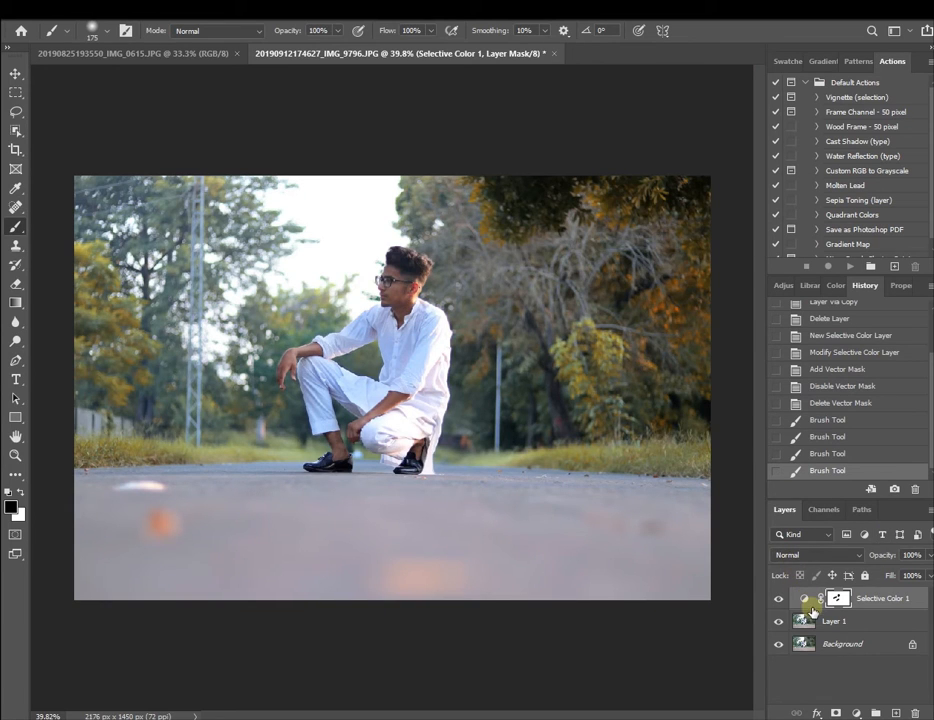
Merge the Selective Color layer down into Layer 1 and apply a Vibrance adjustment with Vibrance +11 and Saturation +1
{"action": "key", "text": "ctrl+e"}
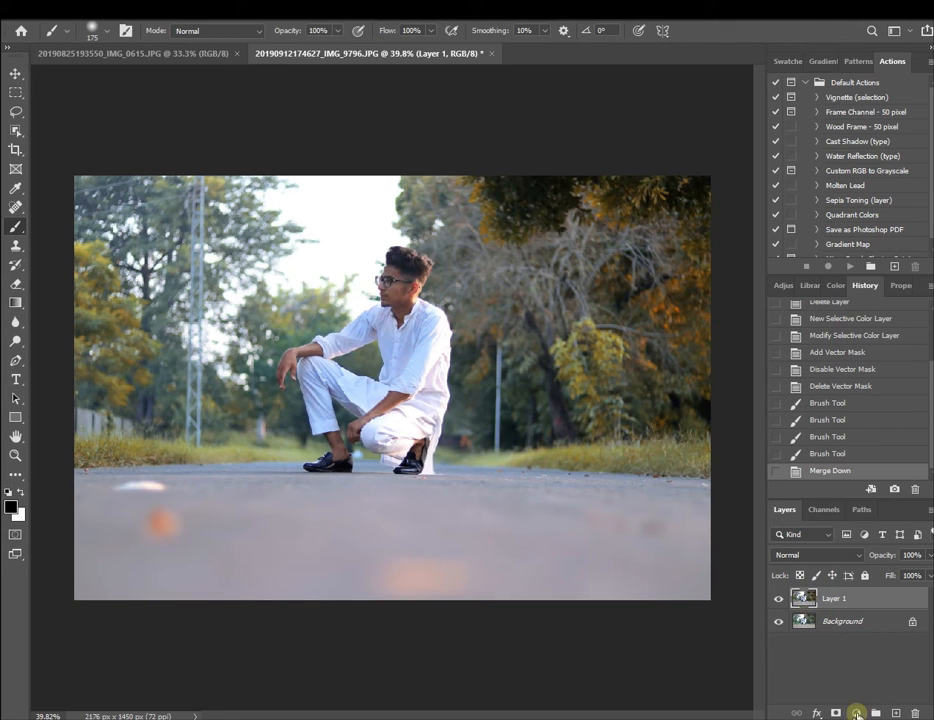
{"action": "left_click", "coordinate": [45, 17]}
{"action": "mouse_move", "coordinate": [66, 17]}
{"action": "mouse_move", "coordinate": [107, 48]}
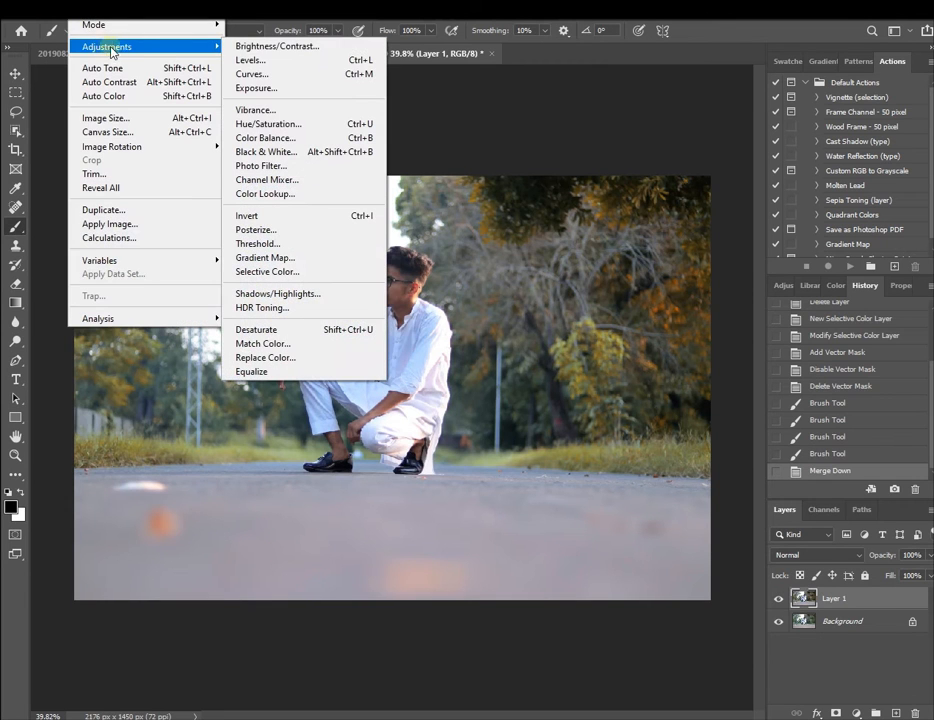
{"action": "left_click", "coordinate": [270, 111]}
{"action": "left_click_drag", "start_coordinate": [413, 195], "coordinate": [778, 131]}
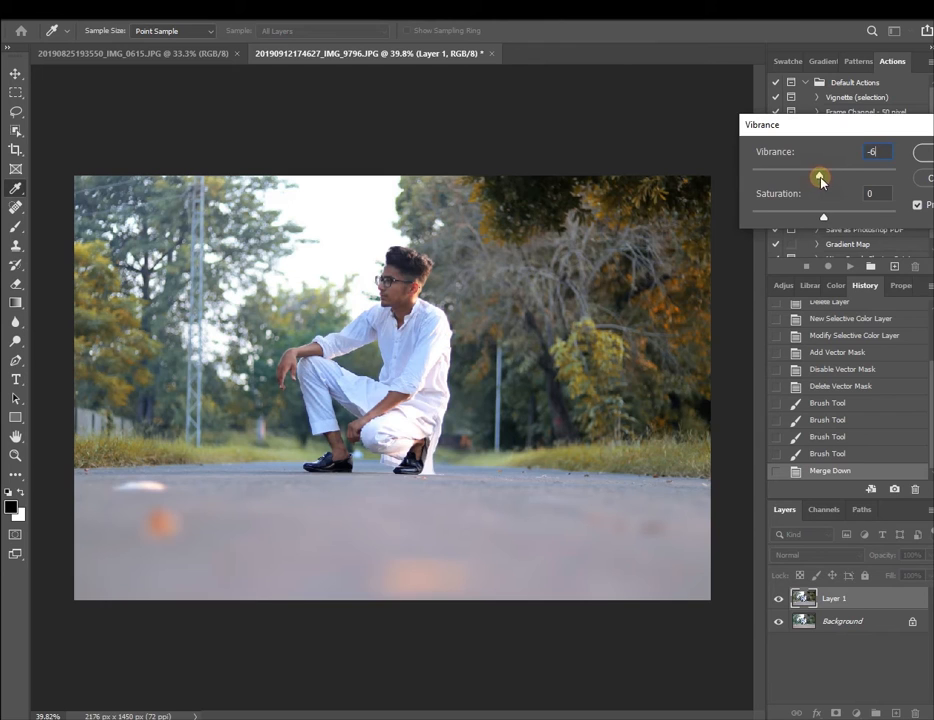
{"action": "left_click_drag", "start_coordinate": [836, 181], "coordinate": [825, 216]}
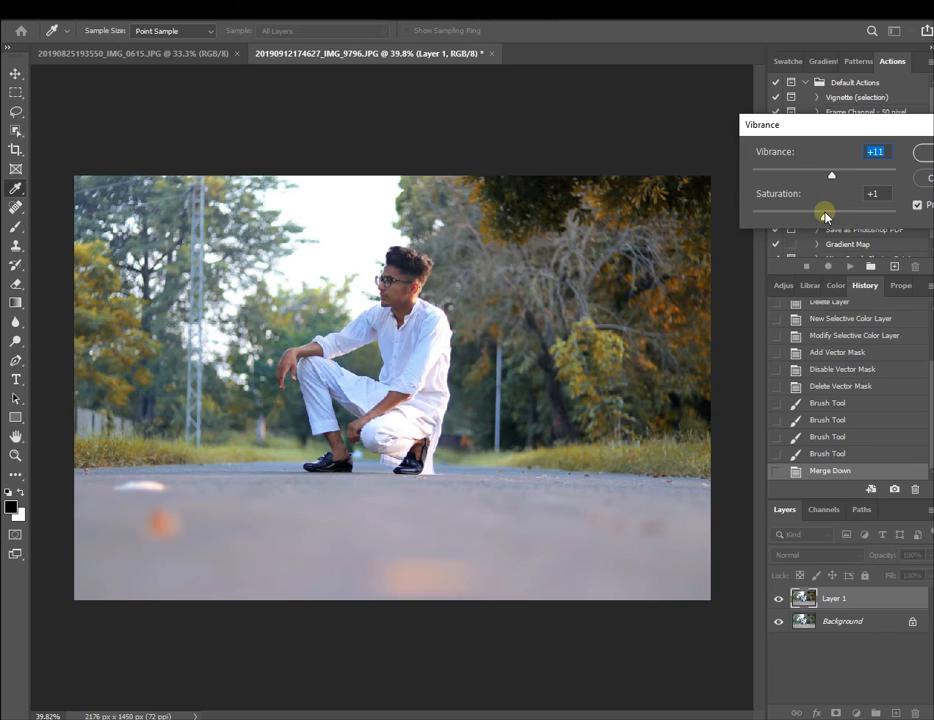
{"action": "left_click", "coordinate": [920, 152]}
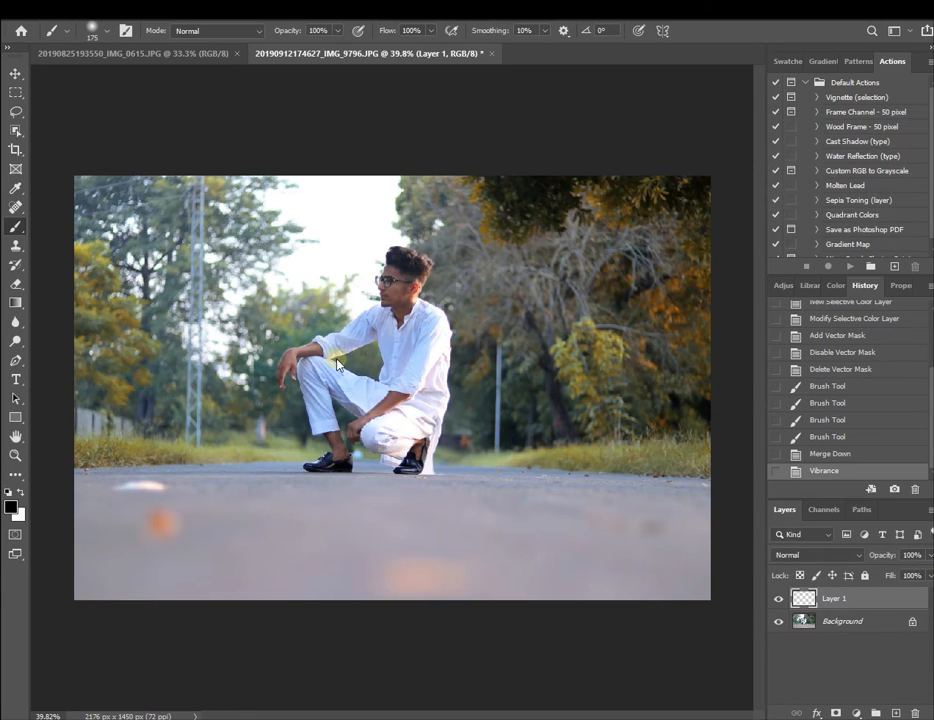
Fade the Vibrance adjustment on Layer 1 to 70% opacity
{"action": "key", "text": "ctrl+shift+f"}
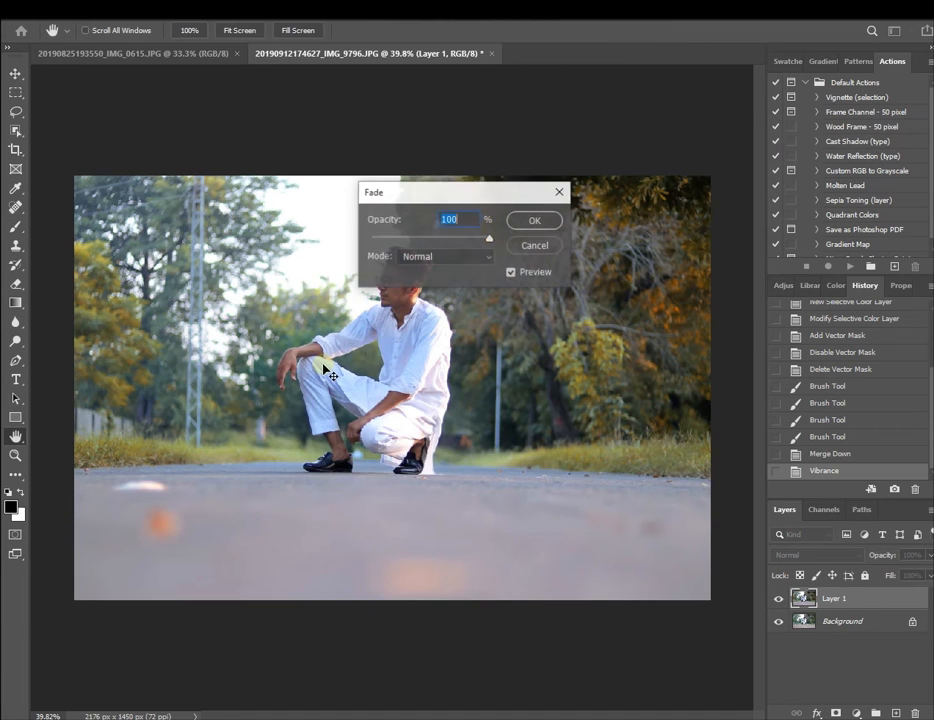
{"action": "type", "text": "70"}
{"action": "key", "text": "Return"}
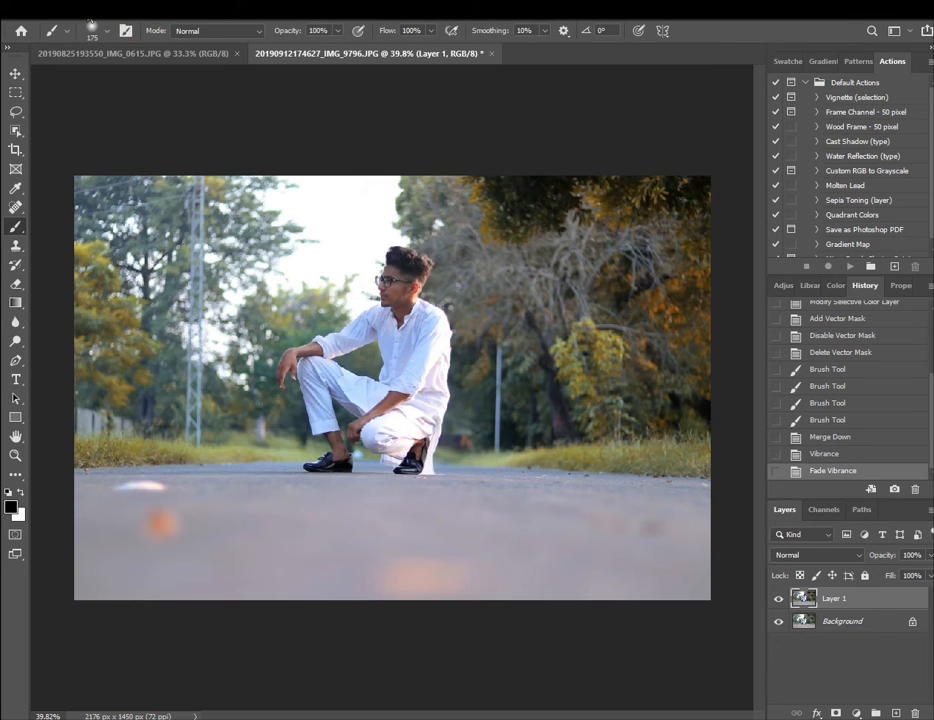
Start a Hue/Saturation adjustment on Layer 1 and set the Greens to Hue -13, Saturation +14 and Lightness +5
{"action": "left_click", "coordinate": [91, 2]}
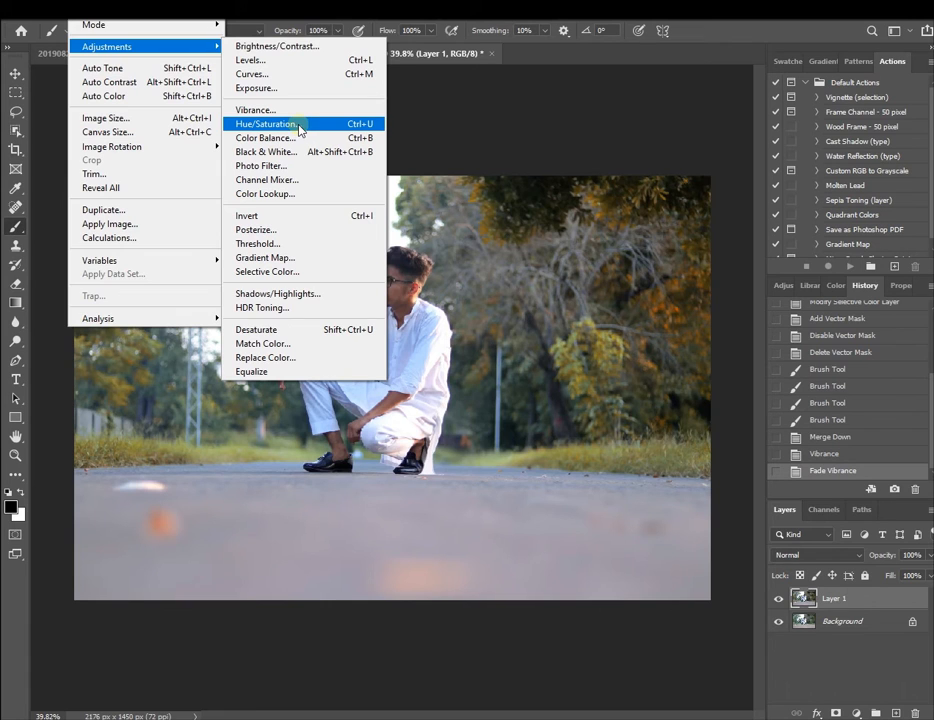
{"action": "left_click", "coordinate": [299, 125]}
{"action": "left_click_drag", "start_coordinate": [438, 148], "coordinate": [704, 158]}
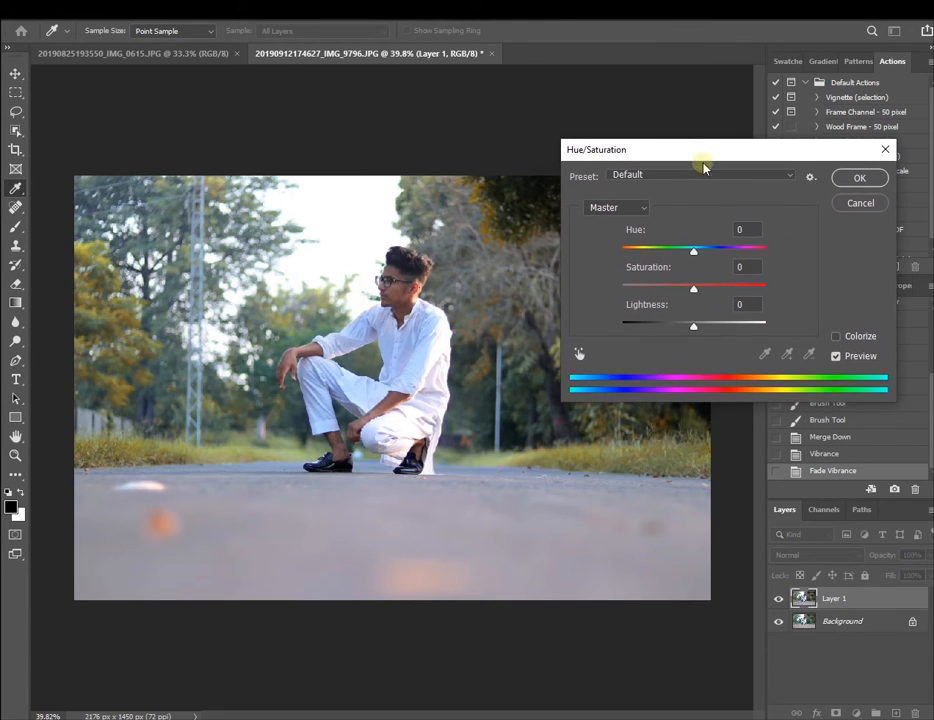
{"action": "left_click", "coordinate": [598, 210]}
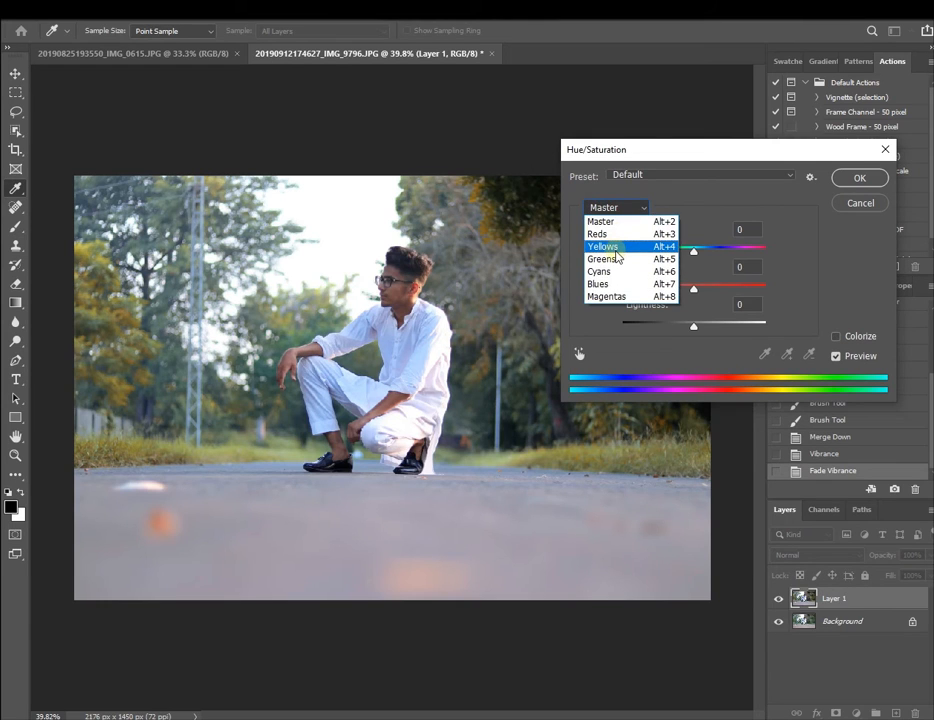
{"action": "left_click", "coordinate": [614, 249]}
{"action": "left_click", "coordinate": [606, 208]}
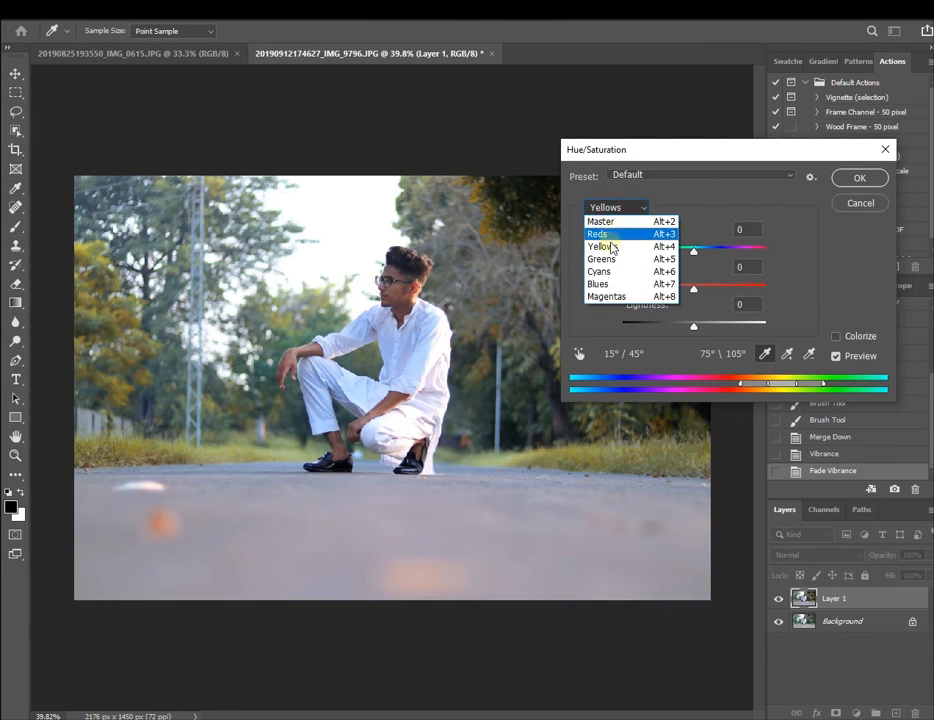
{"action": "left_click", "coordinate": [603, 259]}
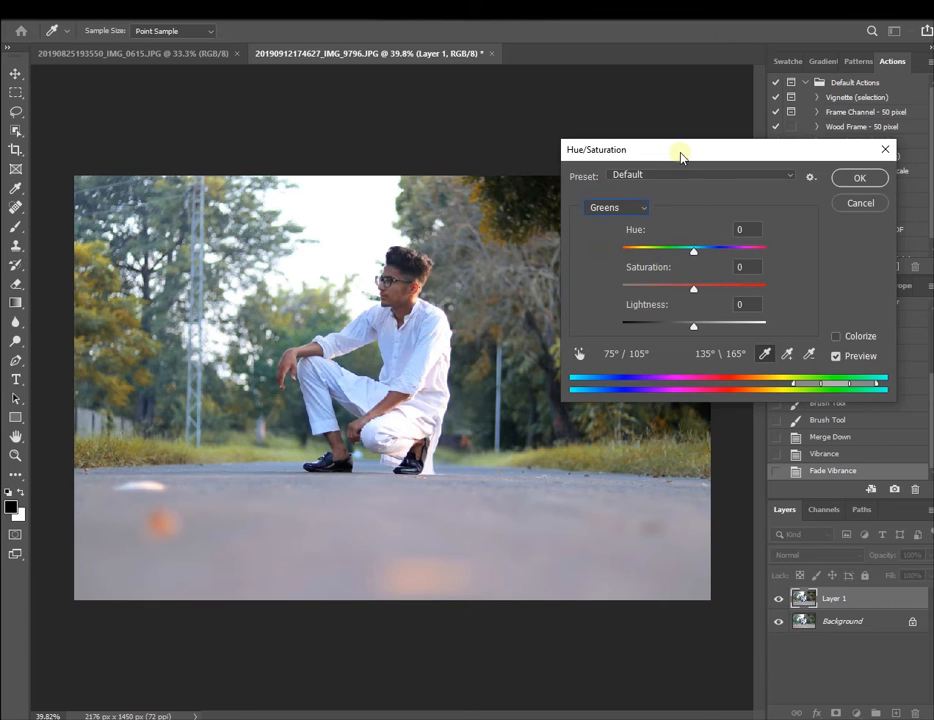
{"action": "left_click_drag", "start_coordinate": [680, 150], "coordinate": [786, 120]}
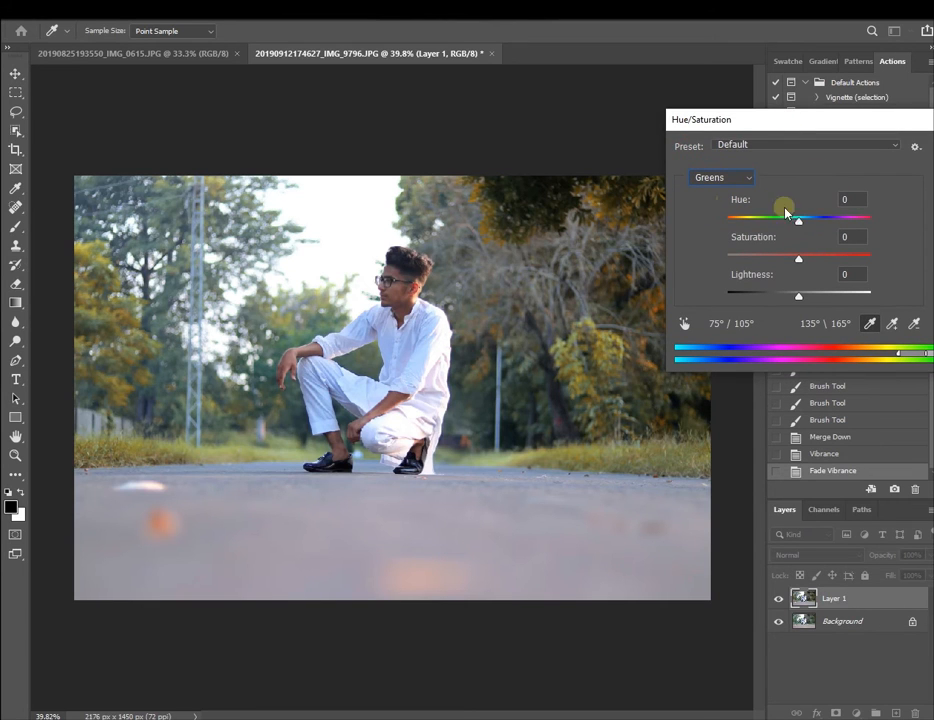
{"action": "left_click_drag", "start_coordinate": [799, 224], "coordinate": [806, 296]}
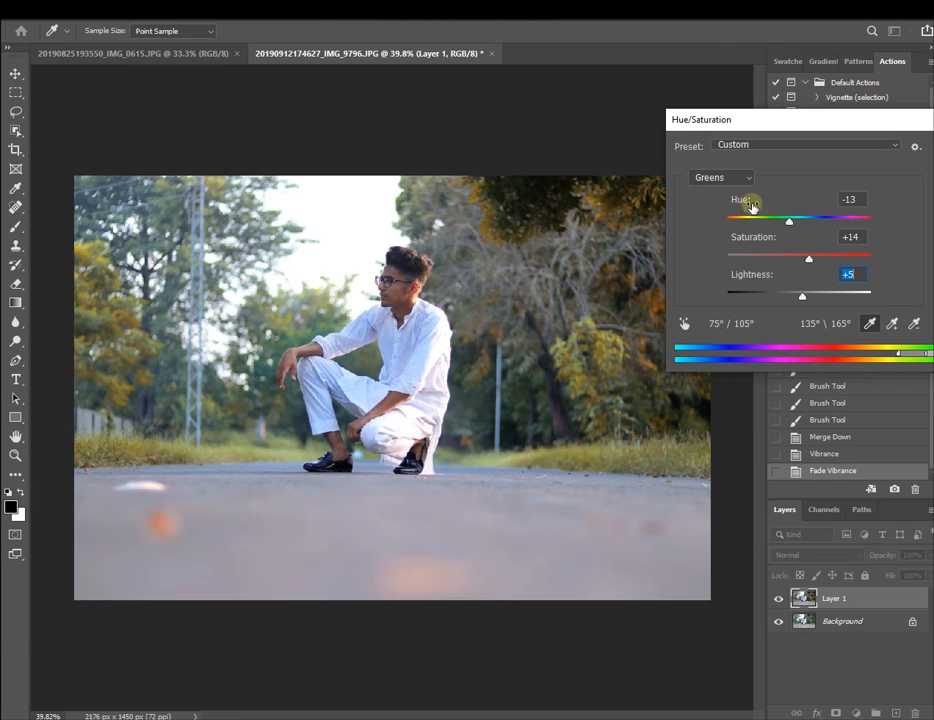
For the Yellows in Hue/Saturation, set Hue to -19, Saturation to +11 and Lightness to +7
{"action": "left_click", "coordinate": [719, 177]}
{"action": "left_click", "coordinate": [730, 222]}
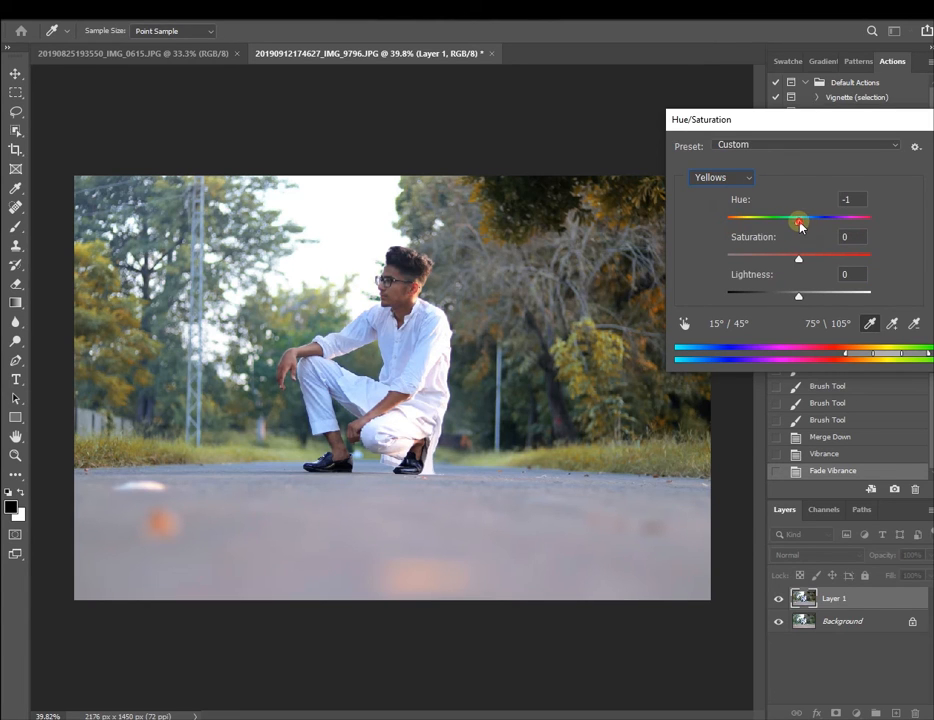
{"action": "left_click_drag", "start_coordinate": [797, 226], "coordinate": [804, 297]}
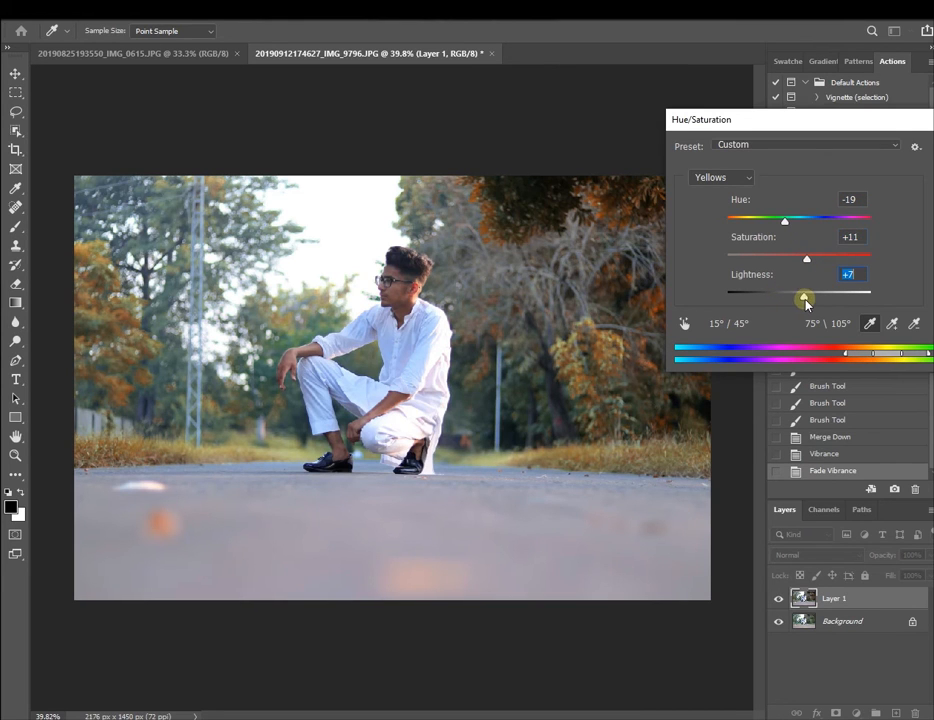
For the Blues in Hue/Saturation, set Hue to -13, Saturation to +17 and Lightness to +9
{"action": "left_click", "coordinate": [720, 177]}
{"action": "left_click", "coordinate": [715, 254]}
{"action": "left_click_drag", "start_coordinate": [798, 226], "coordinate": [796, 318]}
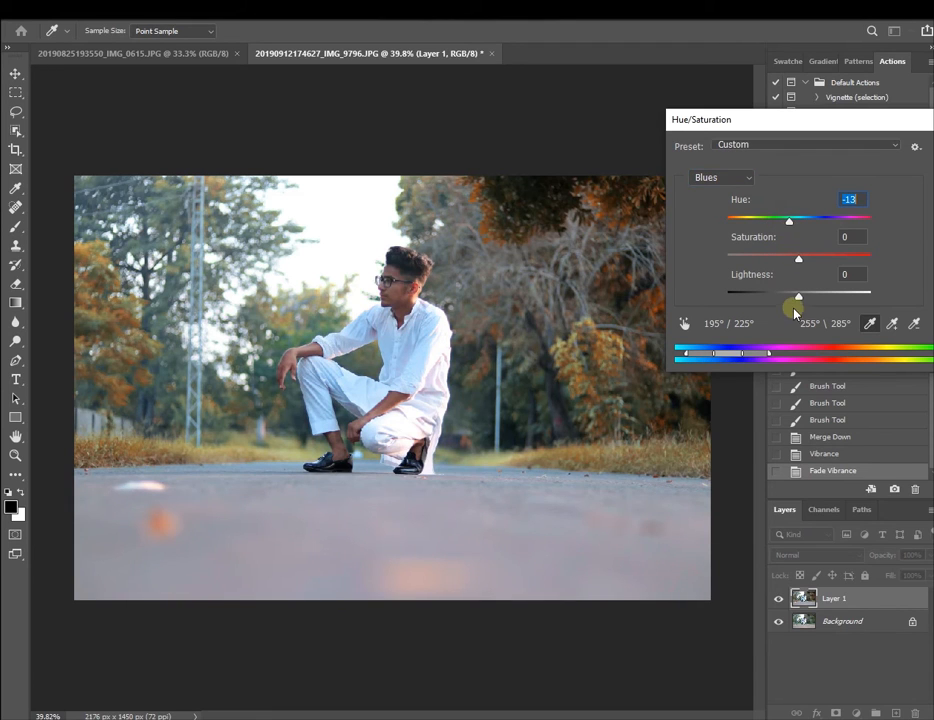
{"action": "left_click_drag", "start_coordinate": [798, 258], "coordinate": [805, 295]}
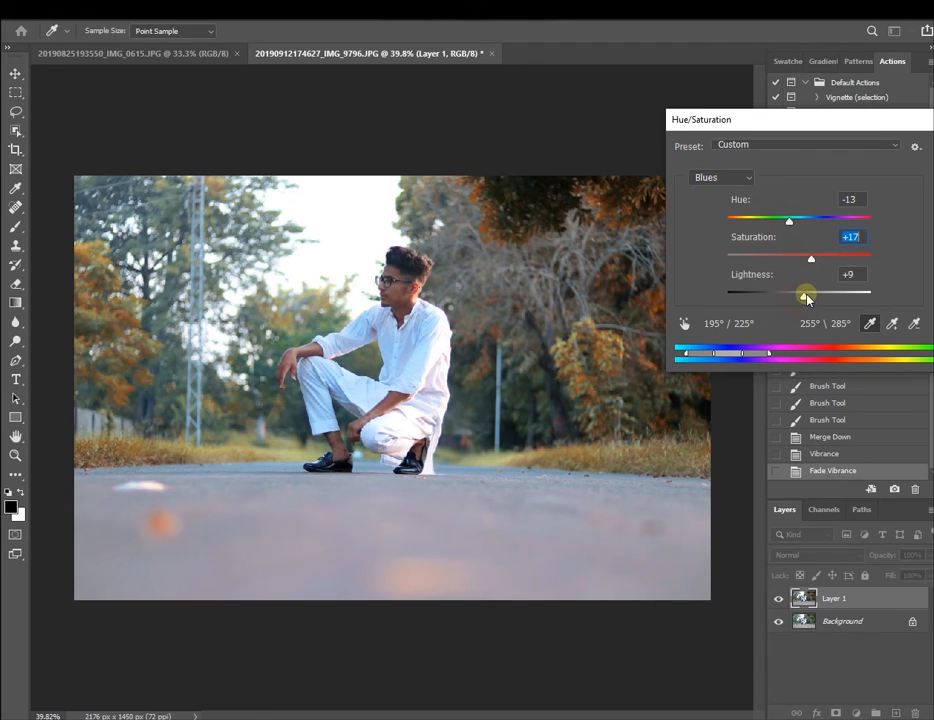
For the Cyans, set Hue to -11, Saturation to +11 and Lightness to -16, and apply the Hue/Saturation adjustment
{"action": "left_click", "coordinate": [733, 178]}
{"action": "left_click", "coordinate": [735, 242]}
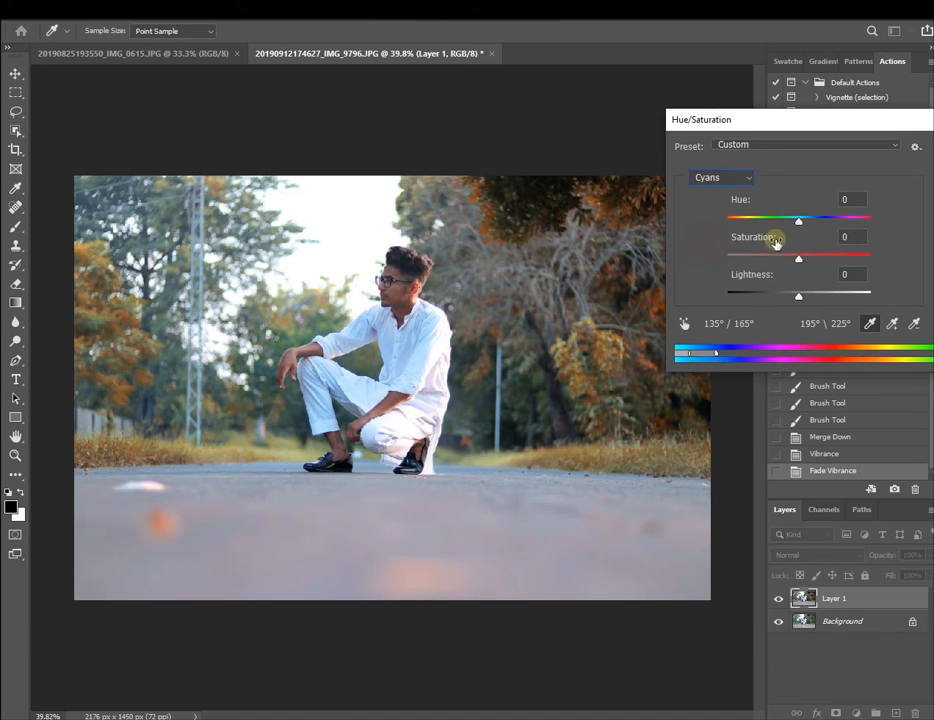
{"action": "left_click_drag", "start_coordinate": [799, 220], "coordinate": [789, 301]}
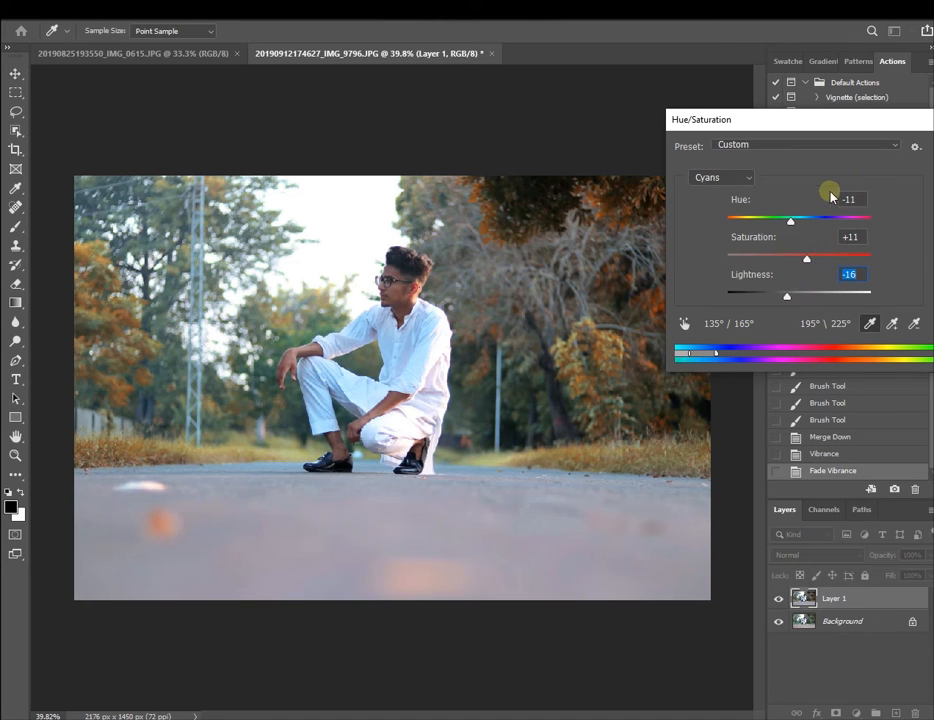
{"action": "left_click_drag", "start_coordinate": [790, 121], "coordinate": [584, 158]}
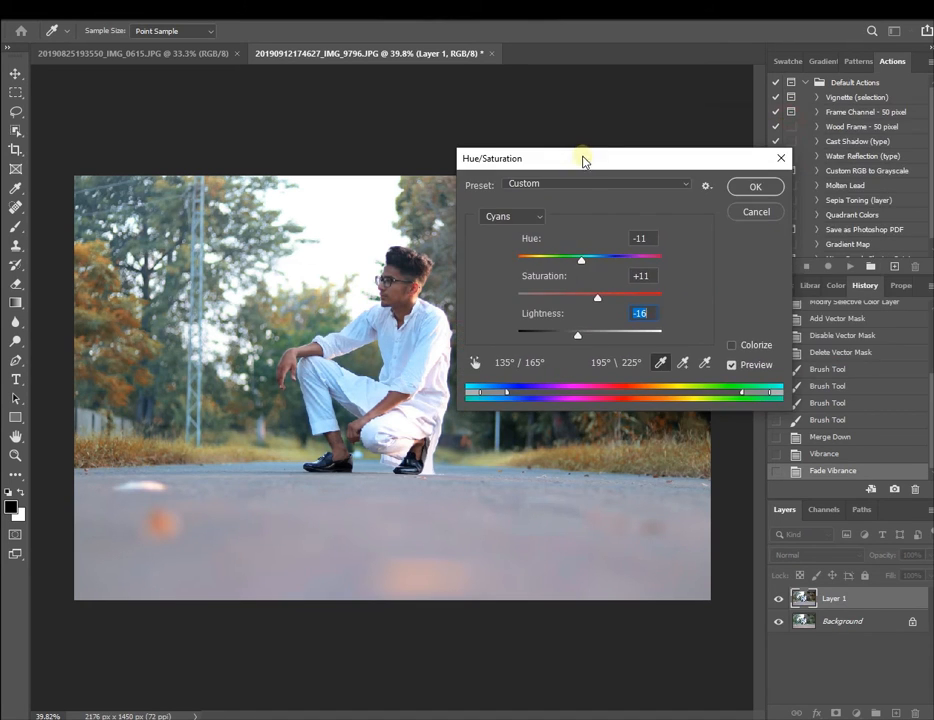
{"action": "left_click", "coordinate": [763, 187]}
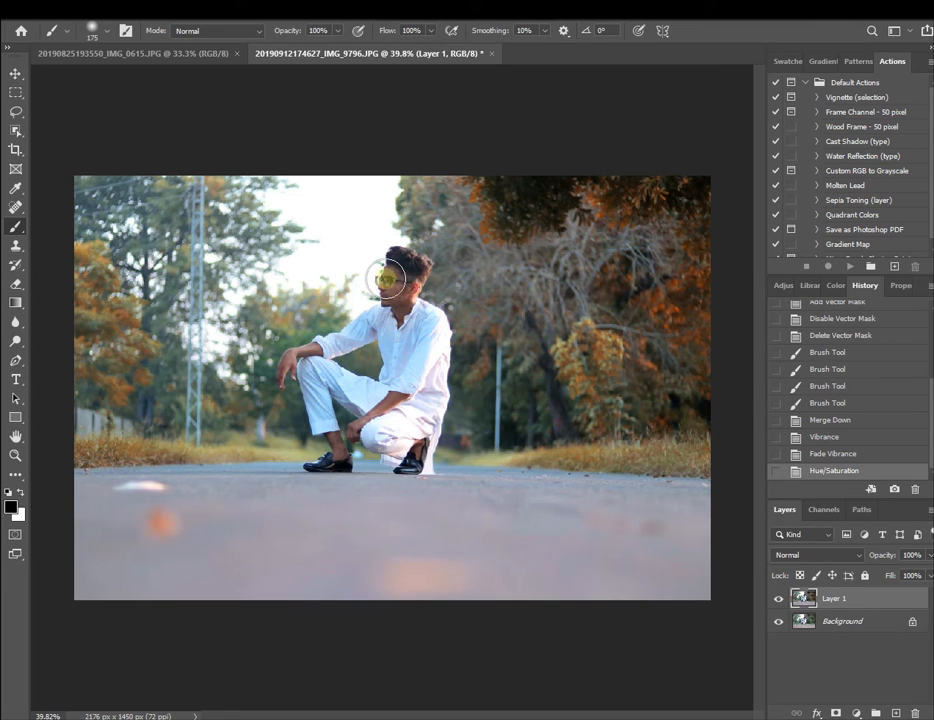
Paint a Quick Mask over the man's face, neck, forearms, hands and ankles, and turn it into a selection of only those skin areas
{"action": "key", "text": "q"}
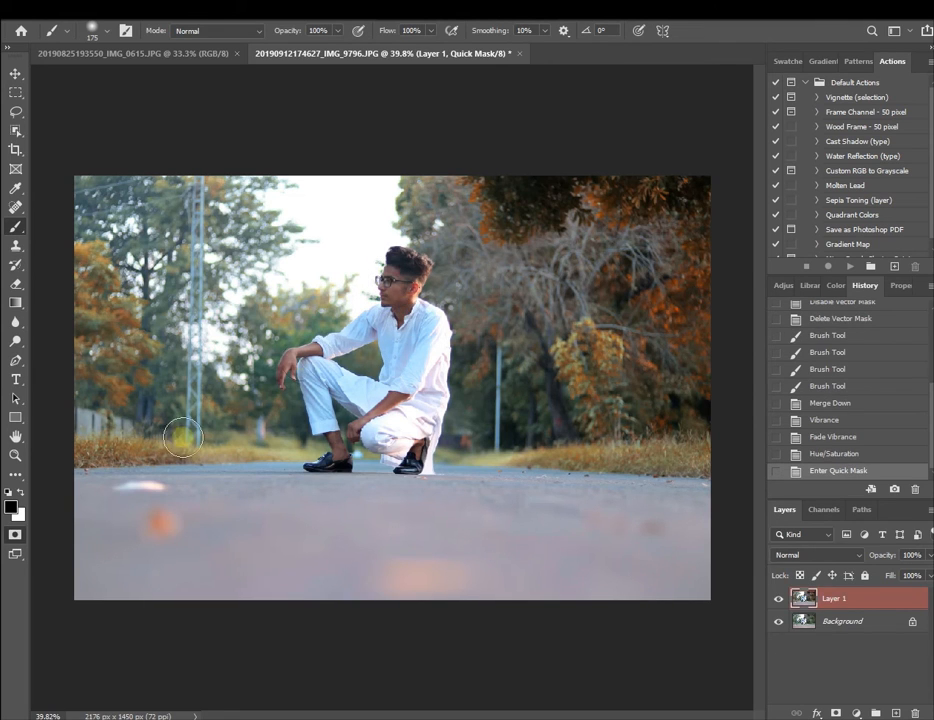
{"action": "left_click", "coordinate": [16, 536]}
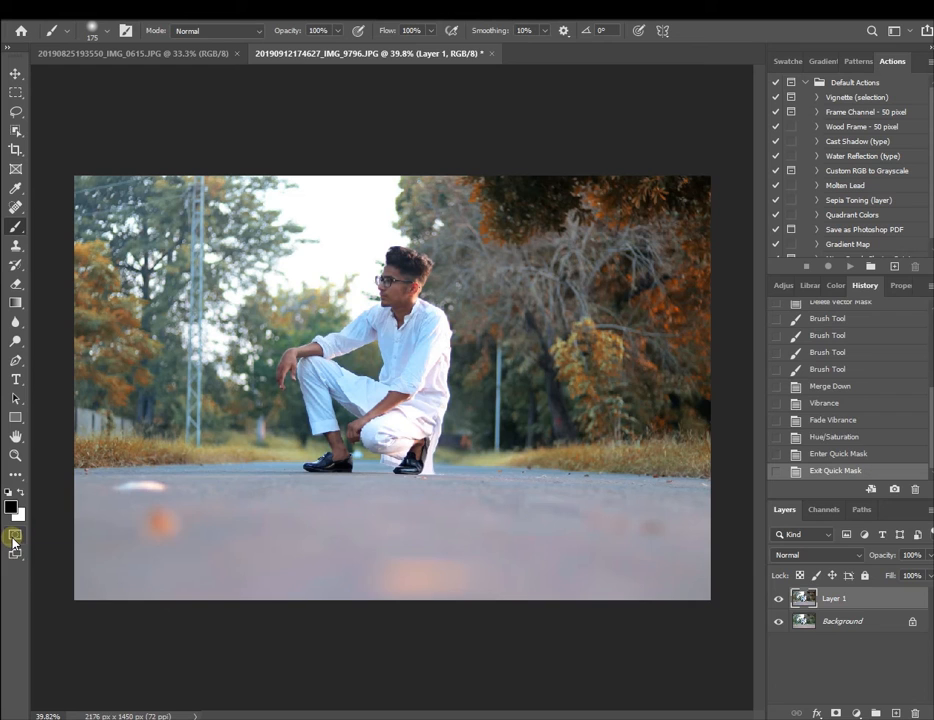
{"action": "left_click", "coordinate": [15, 538]}
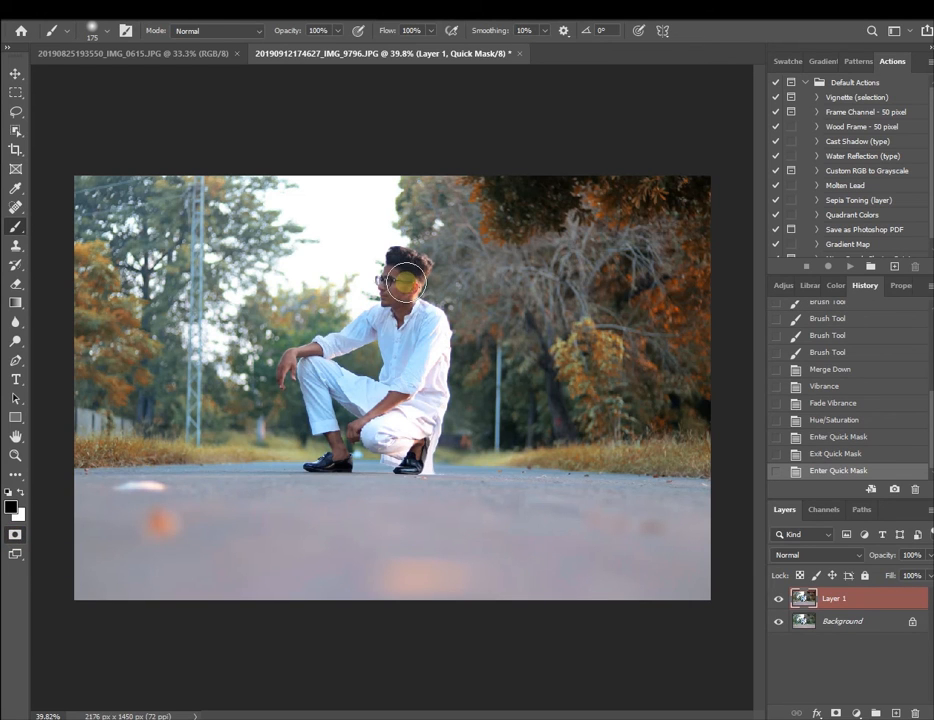
{"action": "left_click_drag", "start_coordinate": [388, 271], "coordinate": [397, 321]}
{"action": "mouse_move", "coordinate": [391, 431]}
{"action": "left_mouse_down"}
{"action": "mouse_move", "coordinate": [400, 409]}
{"action": "mouse_move", "coordinate": [337, 437]}
{"action": "left_mouse_up"}
{"action": "left_click_drag", "start_coordinate": [323, 344], "coordinate": [283, 368]}
{"action": "left_click_drag", "start_coordinate": [344, 438], "coordinate": [343, 452]}
{"action": "left_click_drag", "start_coordinate": [411, 448], "coordinate": [417, 452]}
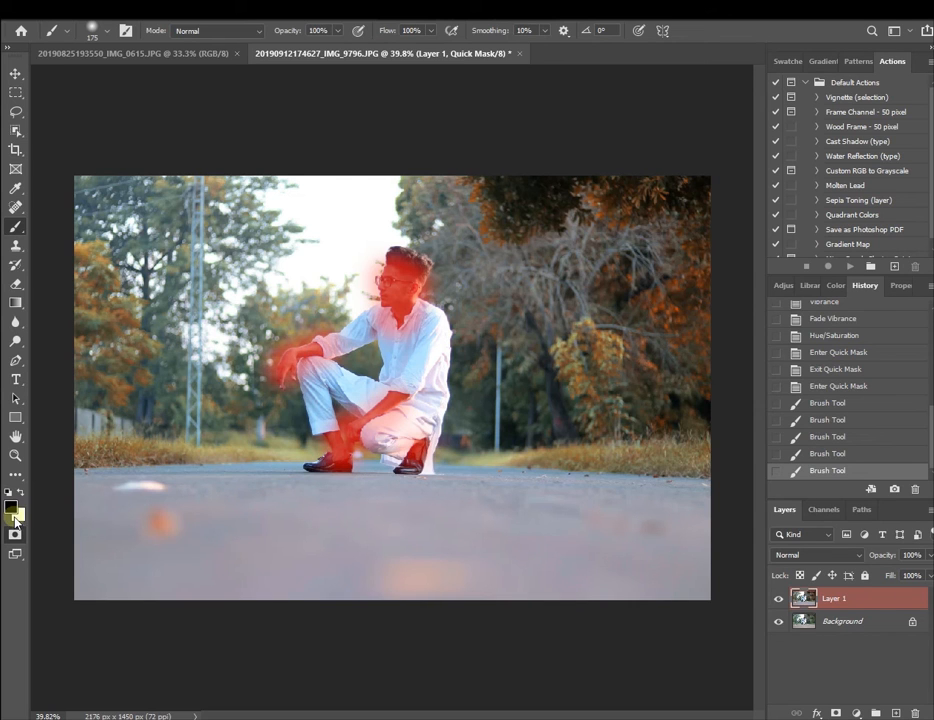
{"action": "left_click", "coordinate": [15, 535]}
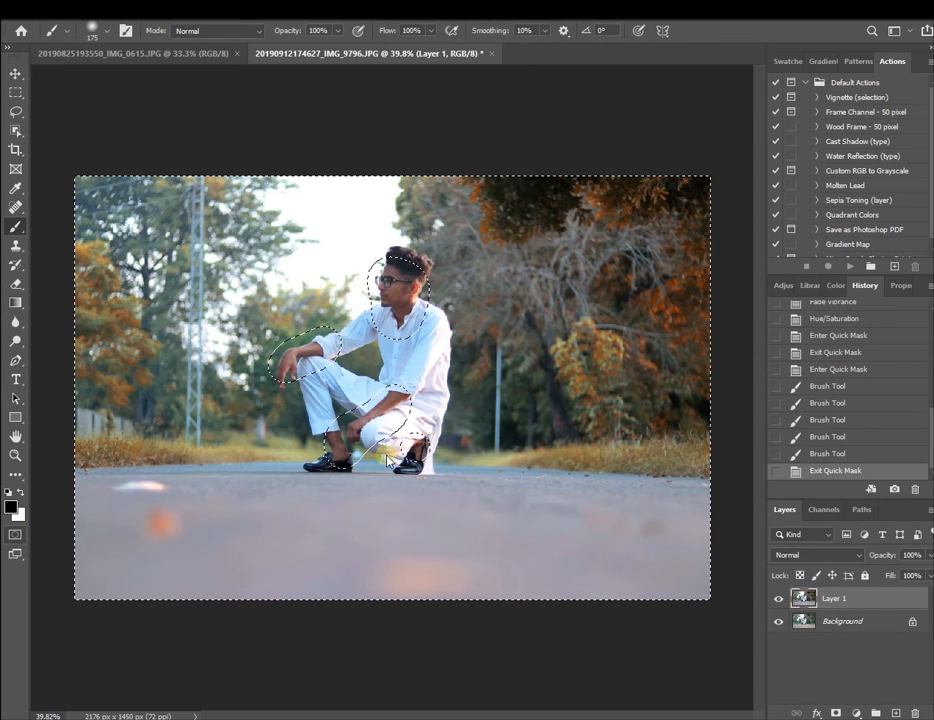
{"action": "key", "text": "ctrl+shift+i"}
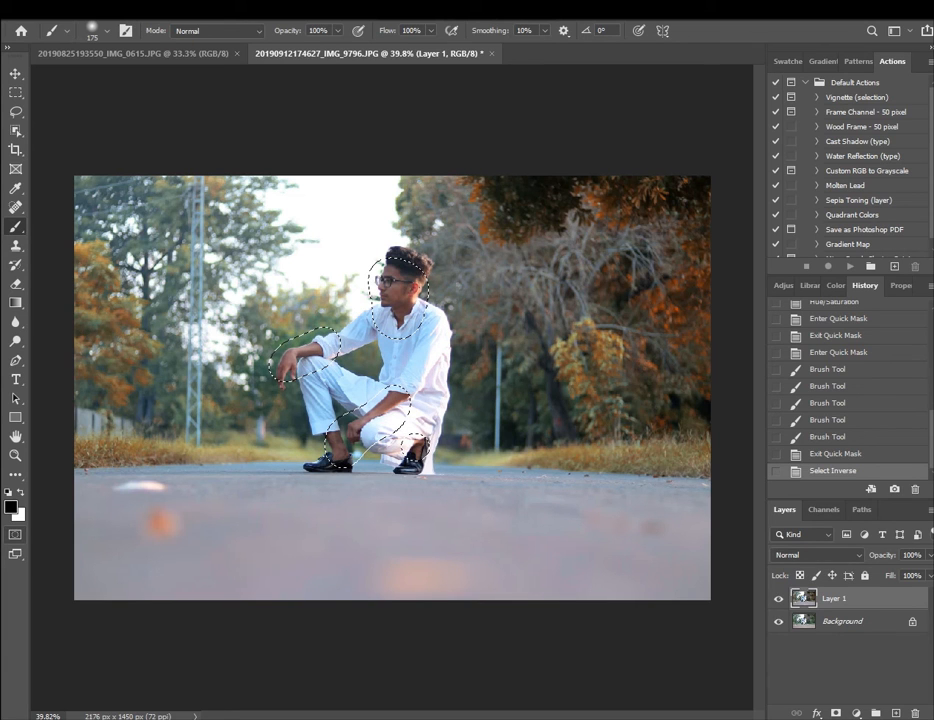
Brighten the selected skin with a Levels adjustment using RGB input levels 7, 1.3 and 241
{"action": "left_click", "coordinate": [83, 13]}
{"action": "mouse_move", "coordinate": [150, 48]}
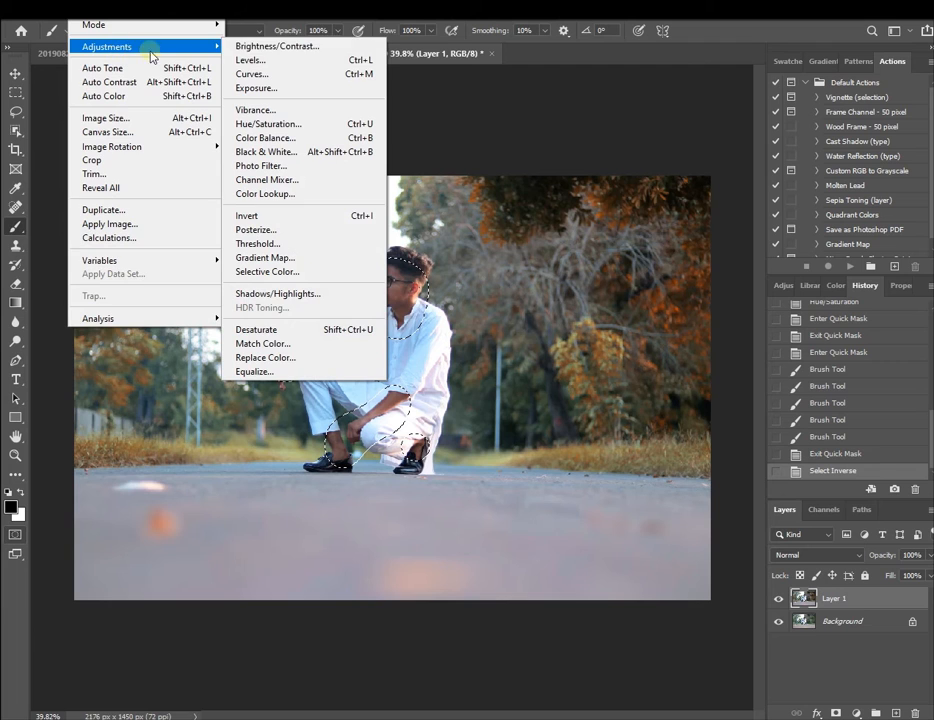
{"action": "left_click", "coordinate": [309, 57]}
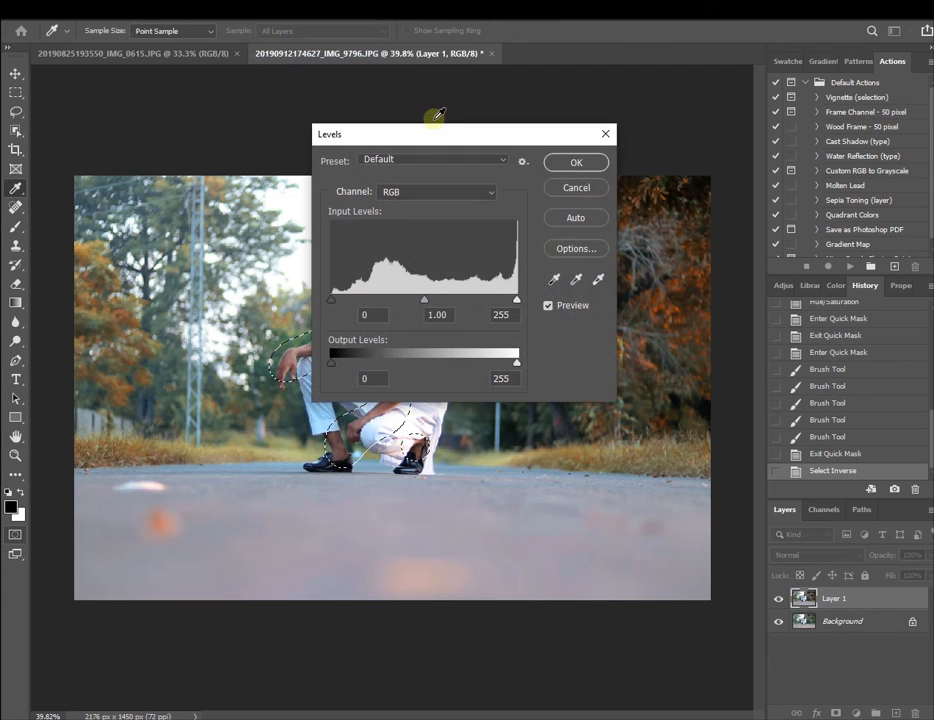
{"action": "left_click_drag", "start_coordinate": [436, 138], "coordinate": [688, 157]}
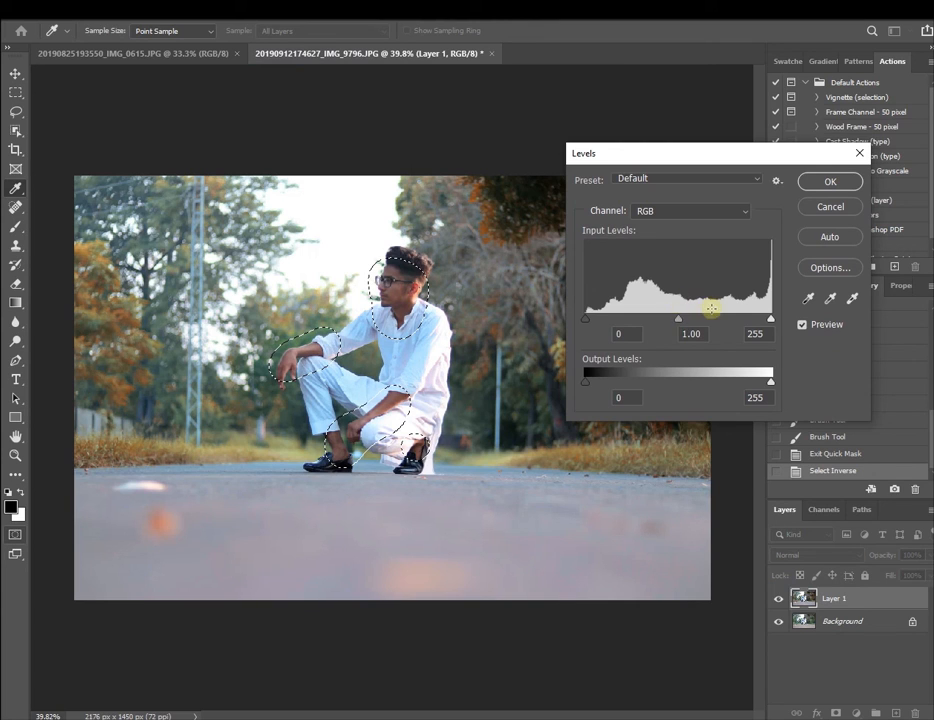
{"action": "left_click_drag", "start_coordinate": [681, 320], "coordinate": [660, 320]}
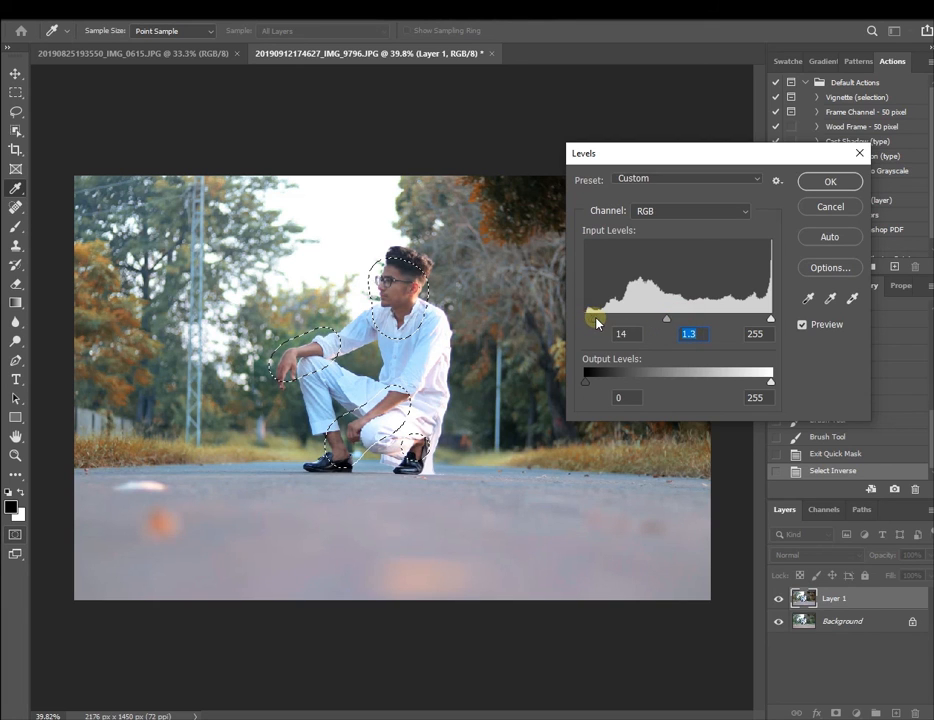
{"action": "left_click_drag", "start_coordinate": [769, 318], "coordinate": [760, 318]}
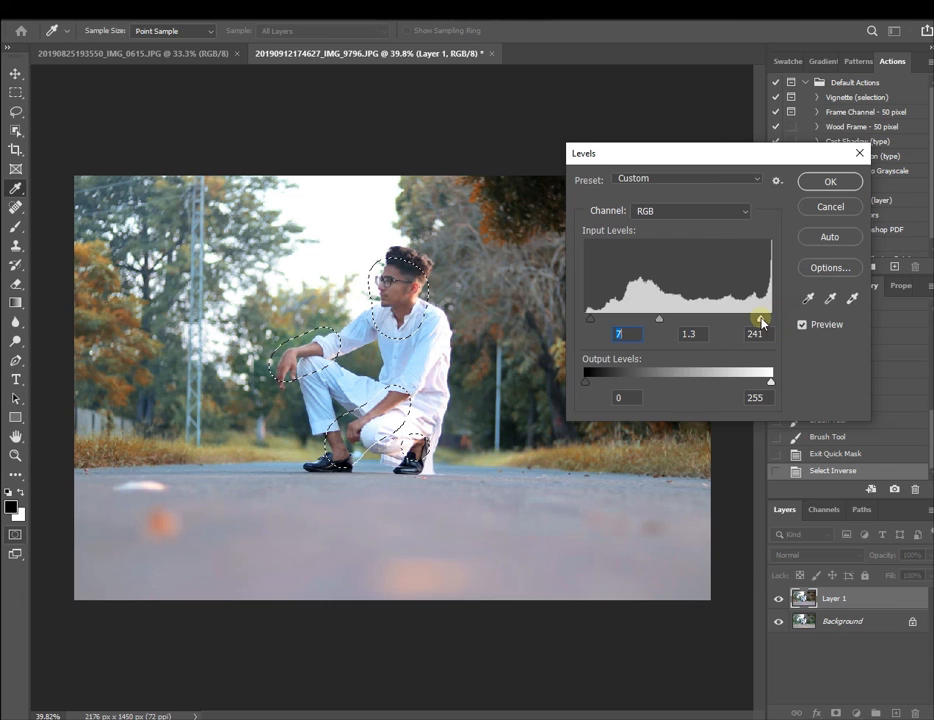
{"action": "left_click", "coordinate": [829, 182]}
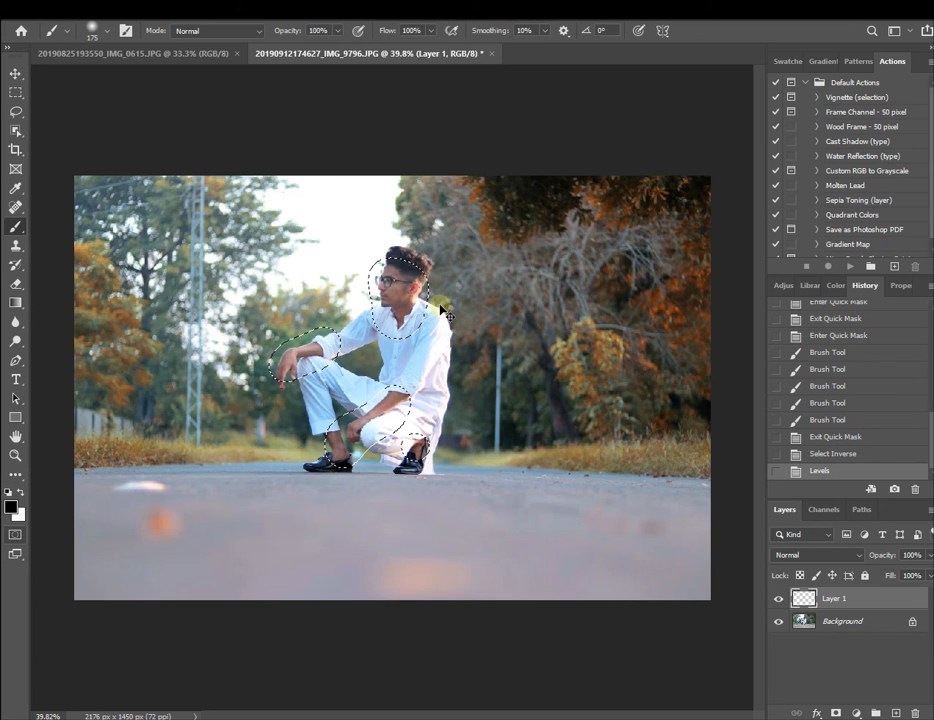
Adjust the selected skin with RGB Curves points at input 108, output 121 and input 45, output 42, and deselect it
{"action": "left_click", "coordinate": [78, 18]}
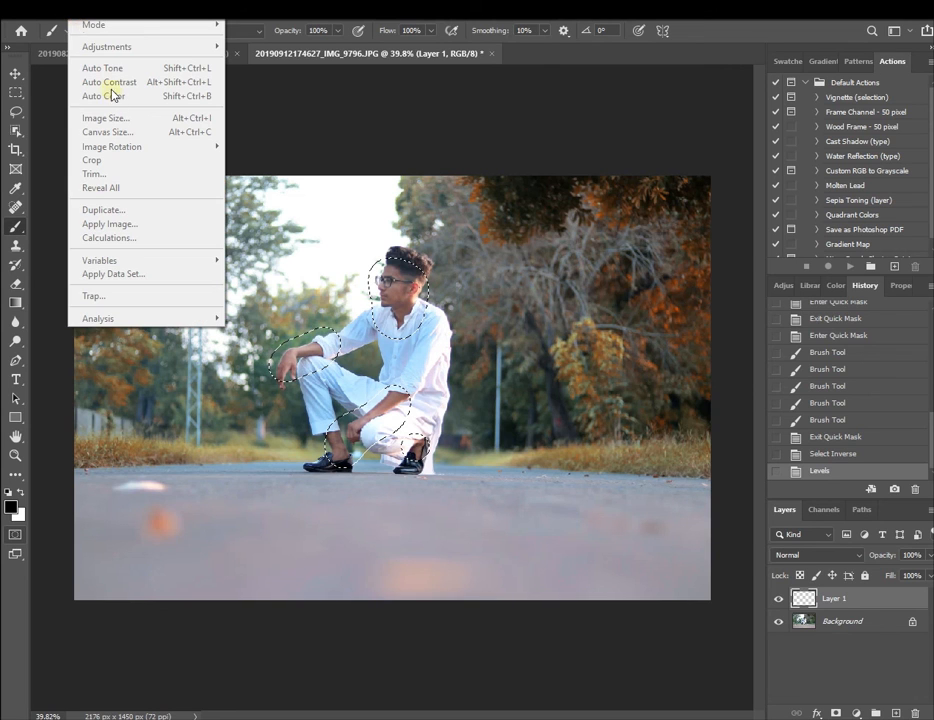
{"action": "left_click", "coordinate": [326, 90]}
{"action": "left_click", "coordinate": [400, 258]}
{"action": "left_click", "coordinate": [84, 12]}
{"action": "mouse_move", "coordinate": [139, 51]}
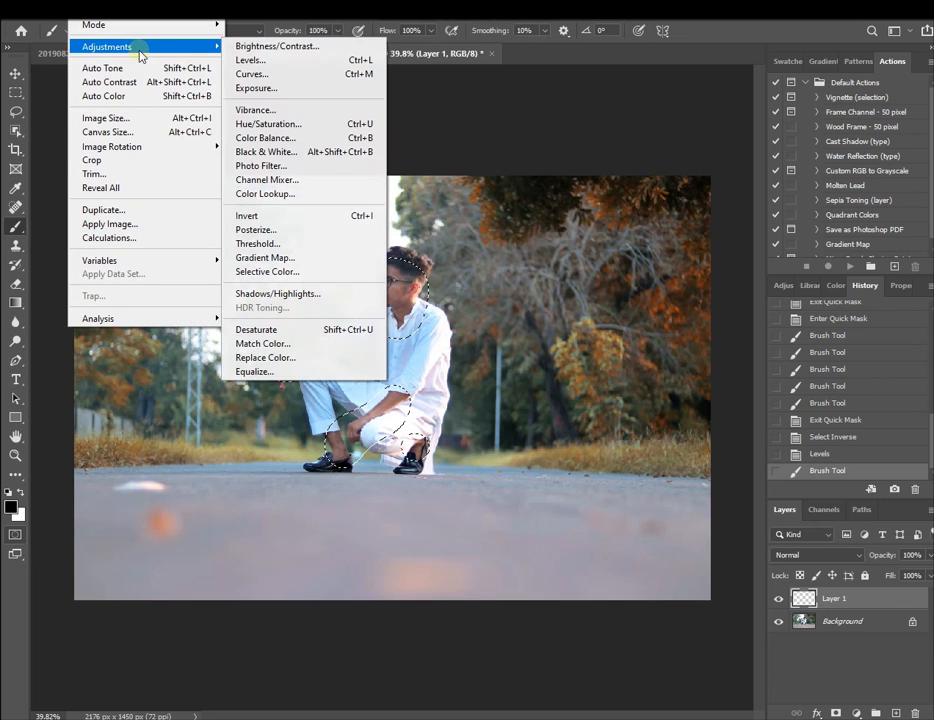
{"action": "left_click", "coordinate": [276, 76]}
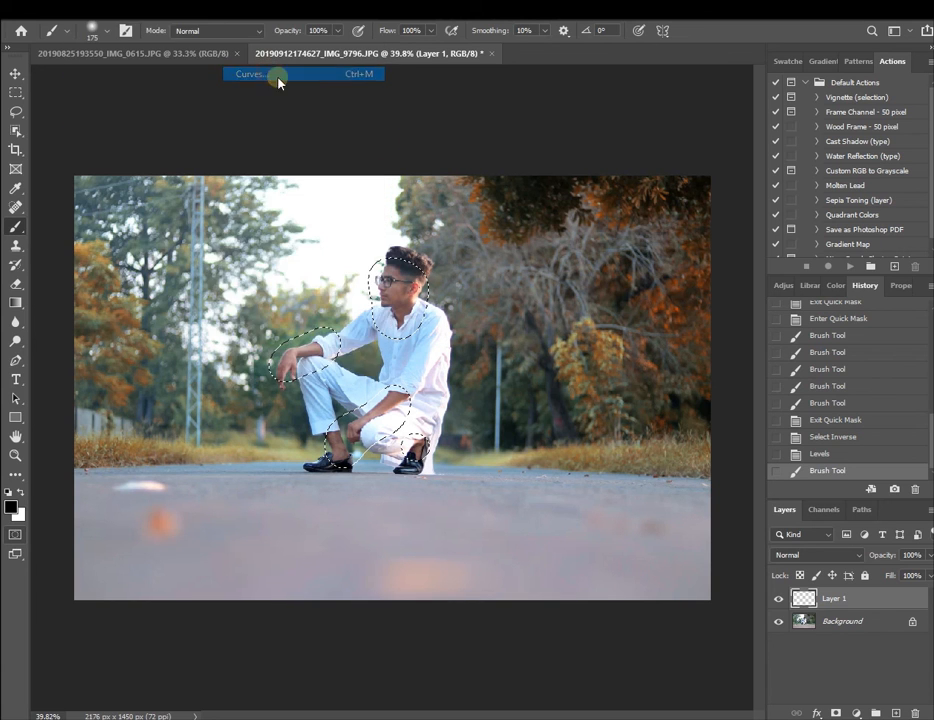
{"action": "left_click_drag", "start_coordinate": [409, 119], "coordinate": [701, 130]}
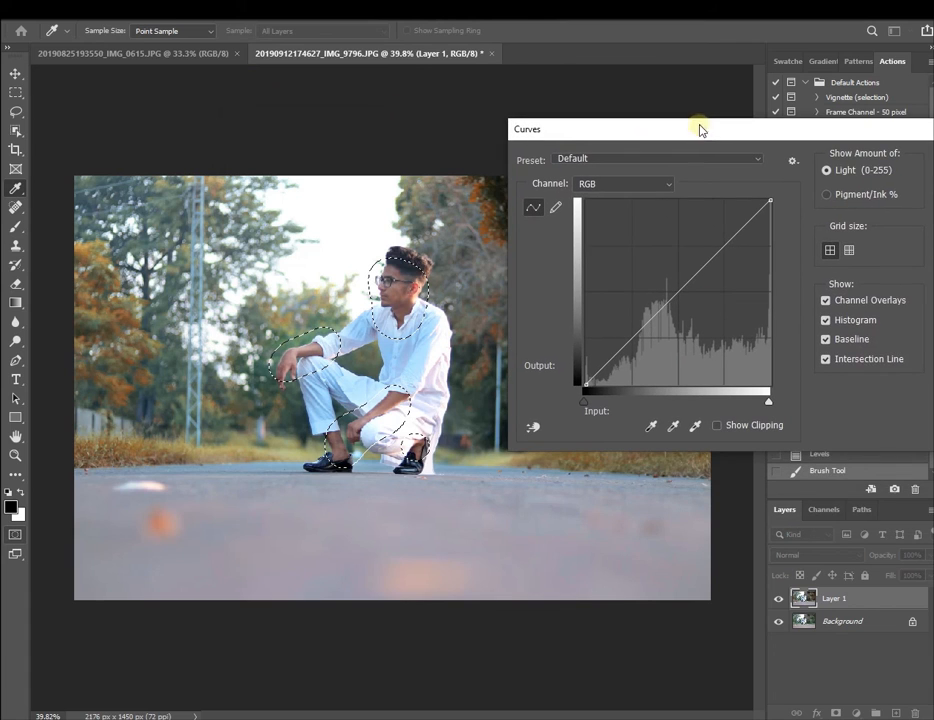
{"action": "left_click_drag", "start_coordinate": [664, 305], "coordinate": [664, 297]}
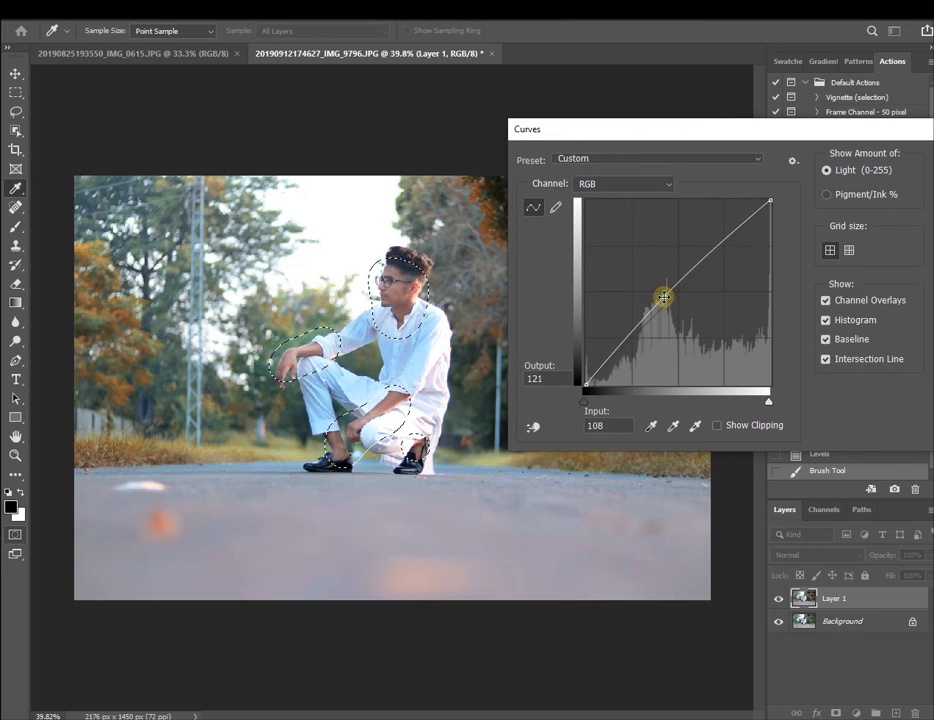
{"action": "left_click", "coordinate": [617, 358]}
{"action": "mouse_move", "coordinate": [617, 358]}
{"action": "left_mouse_down"}
{"action": "mouse_move", "coordinate": [607, 346]}
{"action": "mouse_move", "coordinate": [619, 354]}
{"action": "left_mouse_up"}
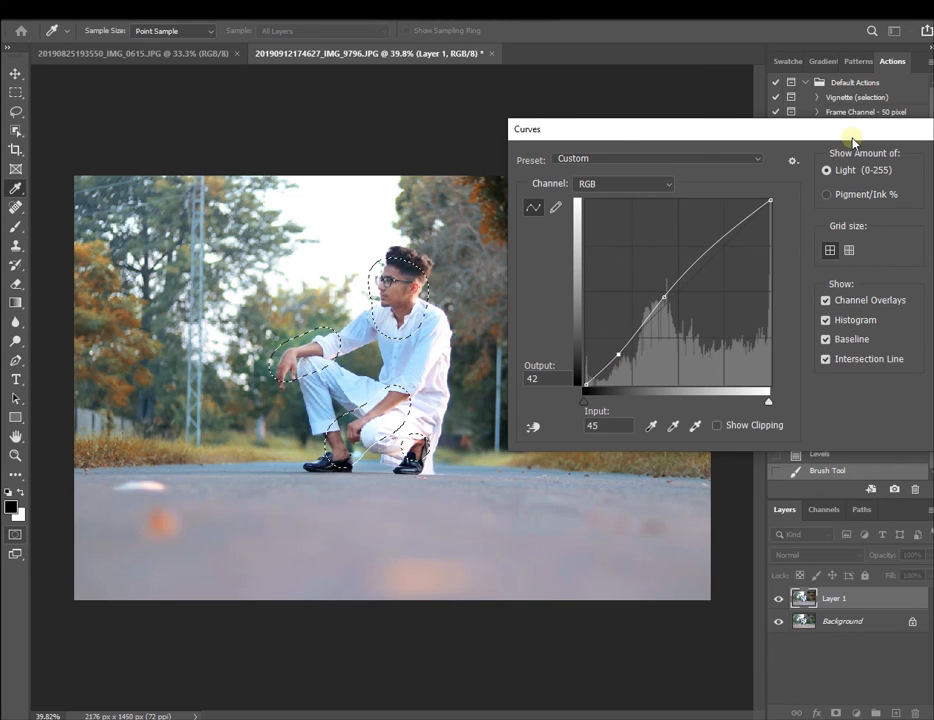
{"action": "key", "text": "Return"}
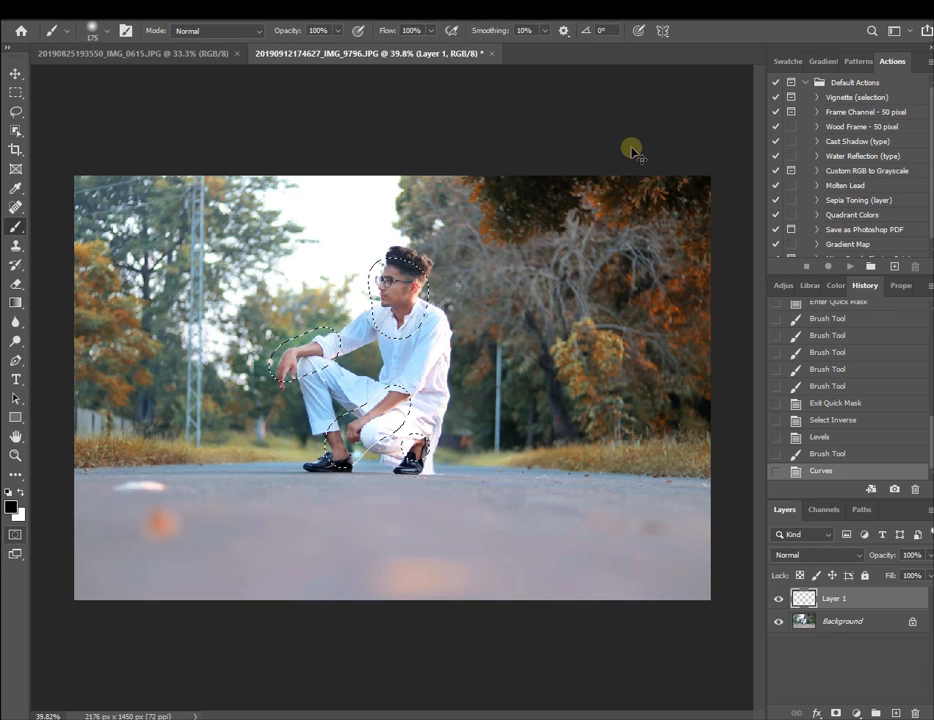
{"action": "key", "text": "ctrl+d"}
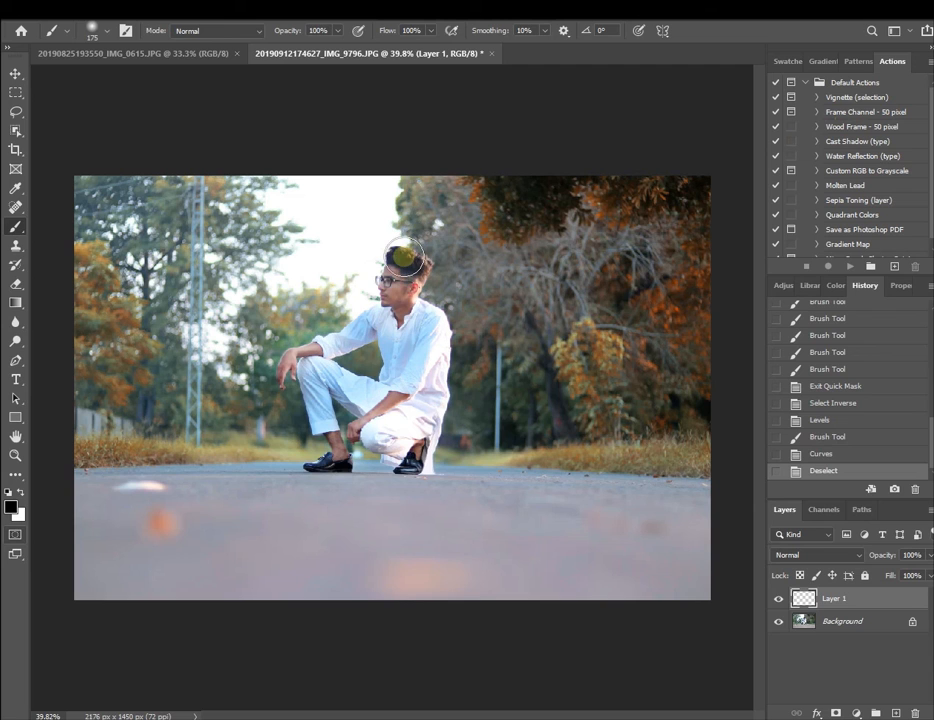
Paint a Quick Mask over the man's hair and turn it into a selection of only that area
{"action": "key", "text": "q"}
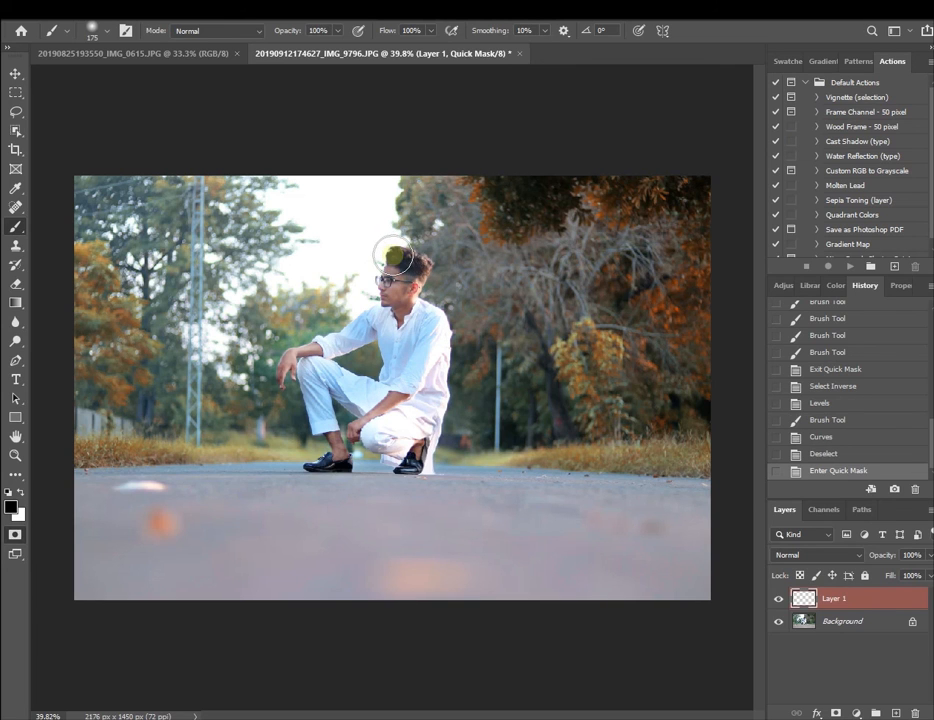
{"action": "mouse_move", "coordinate": [395, 256]}
{"action": "left_mouse_down"}
{"action": "mouse_move", "coordinate": [437, 275]}
{"action": "mouse_move", "coordinate": [410, 258]}
{"action": "left_mouse_up"}
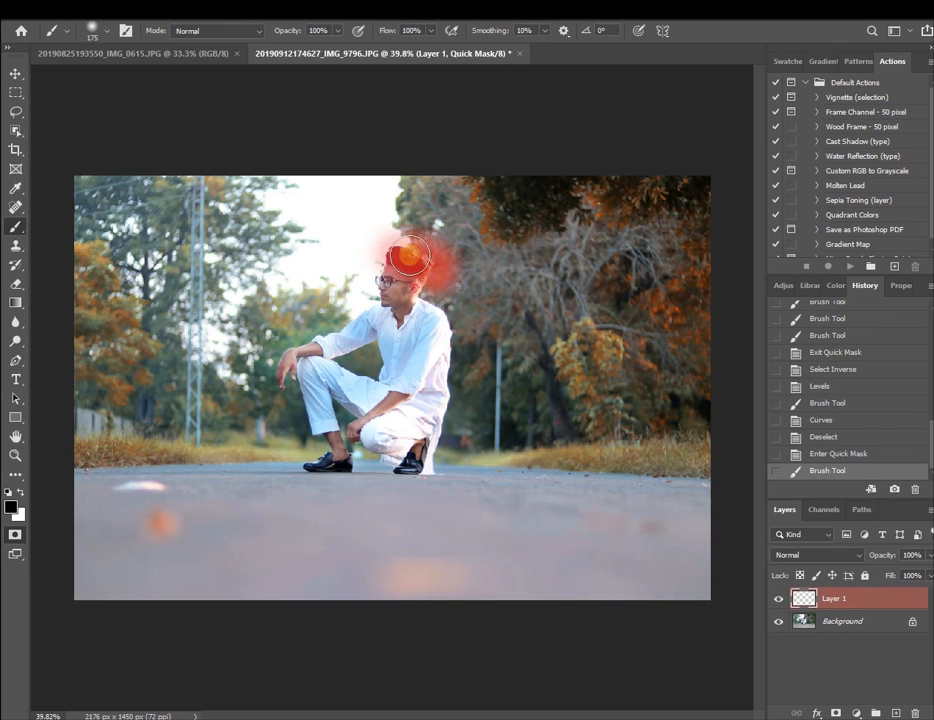
{"action": "key", "text": "q"}
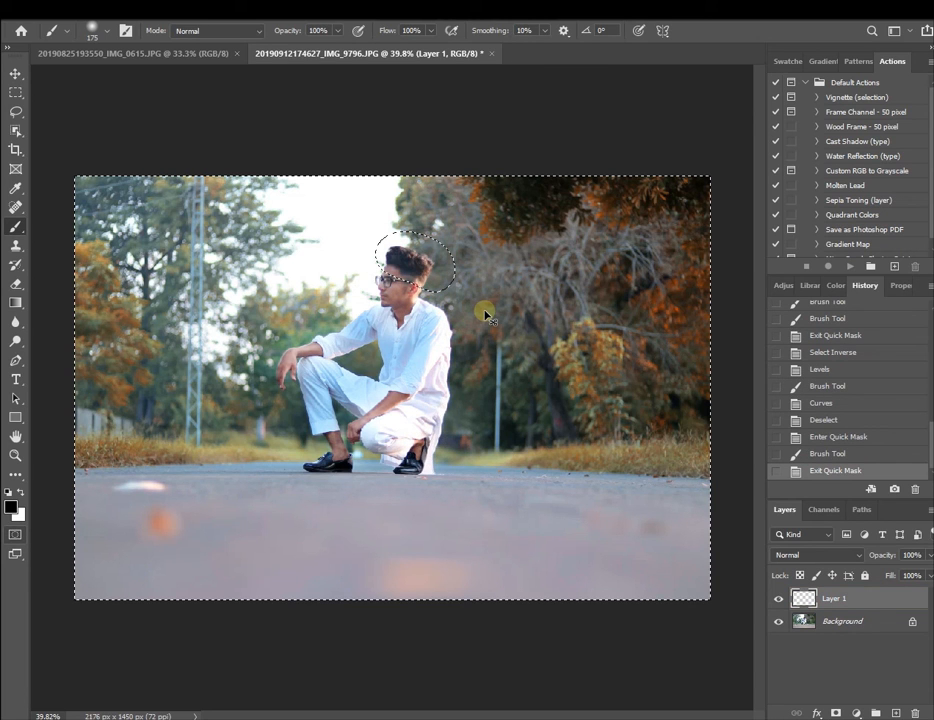
{"action": "key", "text": "ctrl+shift+i"}
Darken the selected hair with a Levels adjustment using a black input level of 14, and clear the selection
{"action": "key", "text": "ctrl+l"}
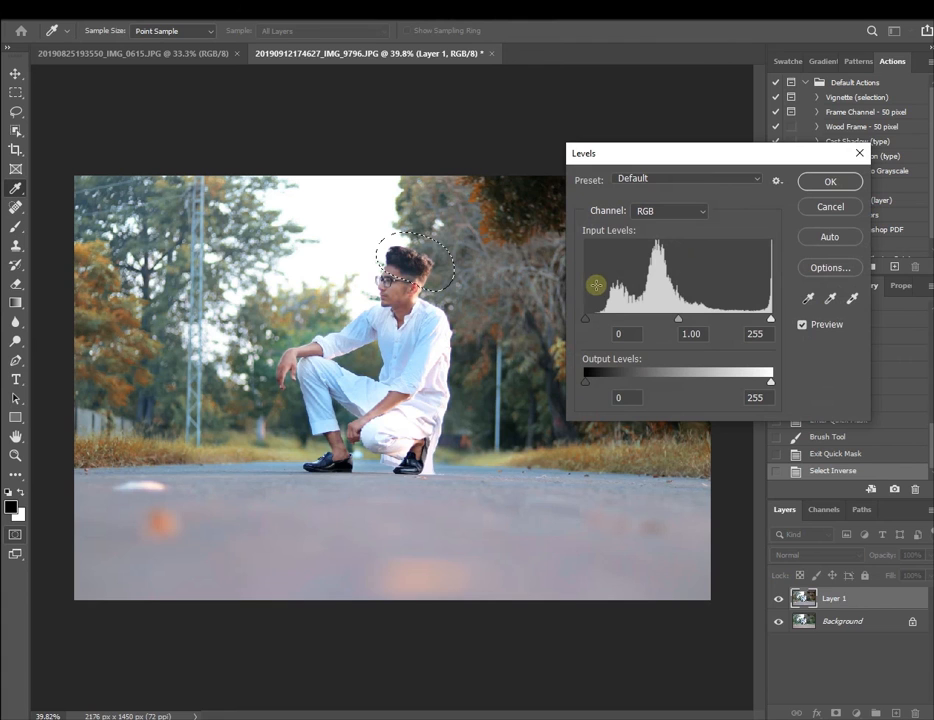
{"action": "mouse_move", "coordinate": [593, 320]}
{"action": "left_mouse_down"}
{"action": "mouse_move", "coordinate": [643, 318]}
{"action": "mouse_move", "coordinate": [597, 320]}
{"action": "left_mouse_up"}
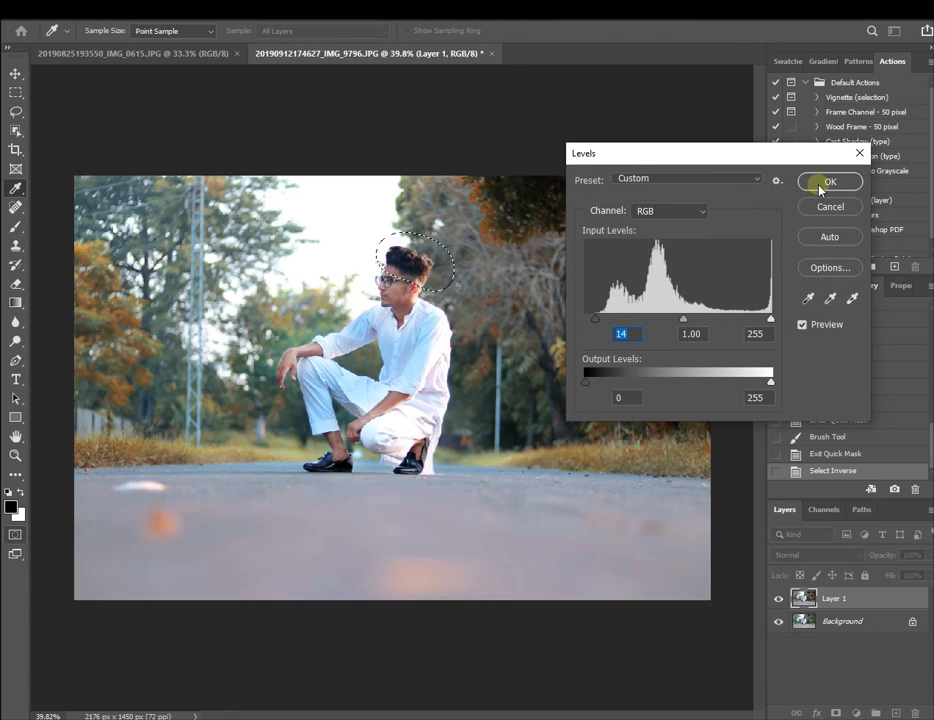
{"action": "left_click", "coordinate": [829, 182]}
{"action": "key", "text": "b"}
{"action": "key", "text": "ctrl+d"}
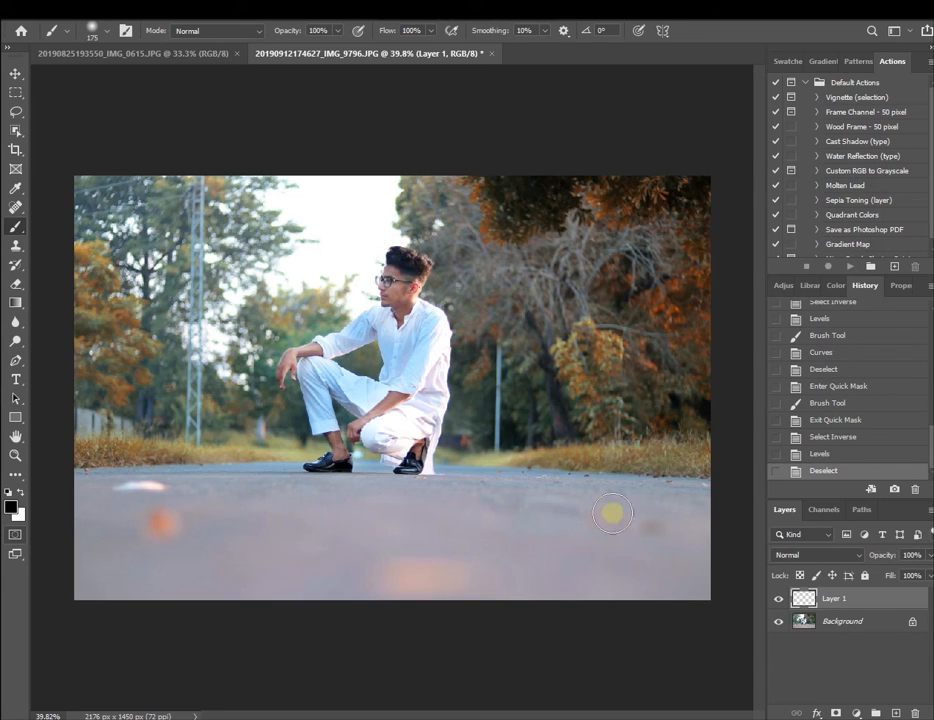
Switch to the Eraser tool for Layer 1
{"action": "key", "text": "e"}
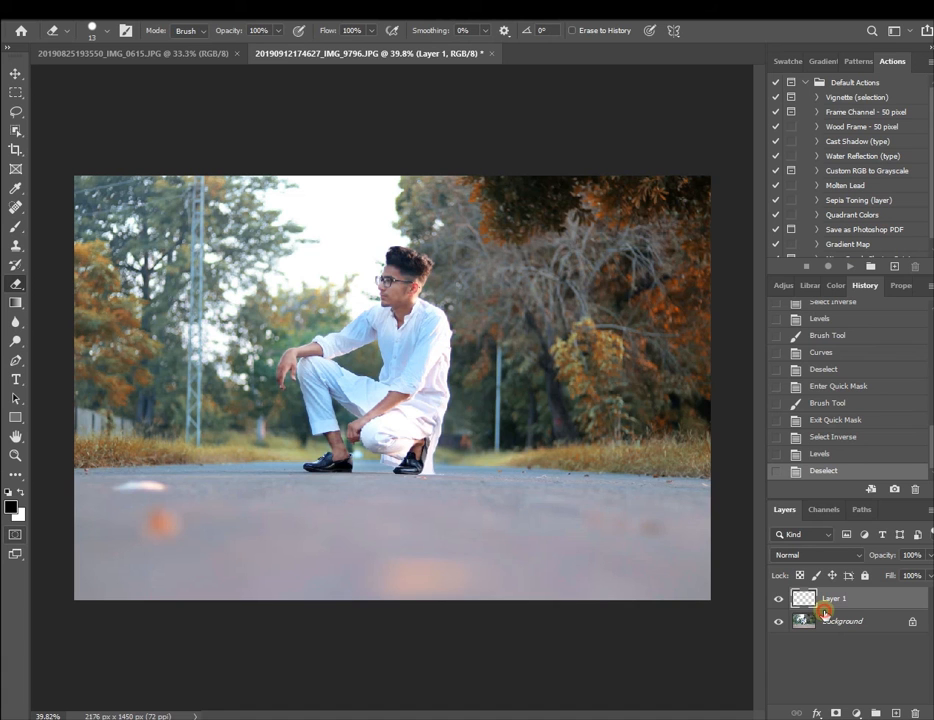